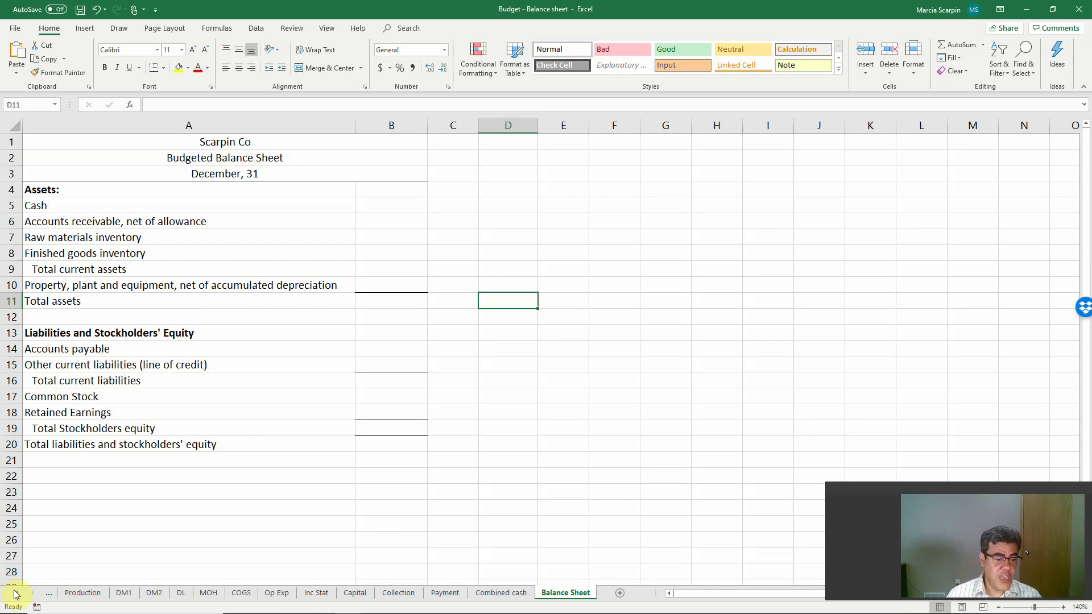
# Calculate total current assets in B9 by summing the cash through finished goods inventory cells, B5:B8.
pyautogui.click(16, 593)
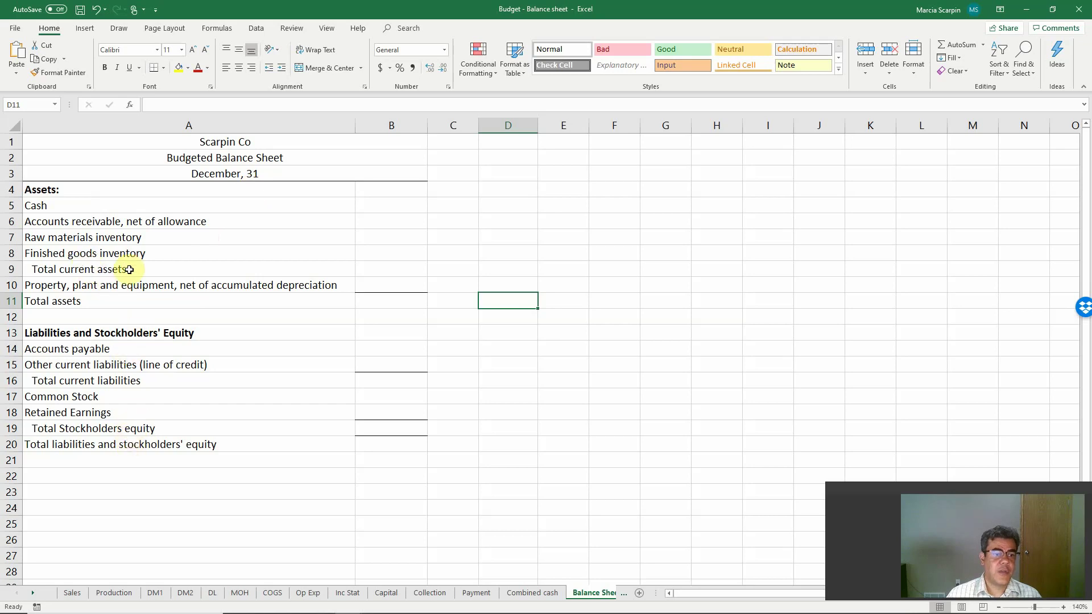
pyautogui.click(406, 254)
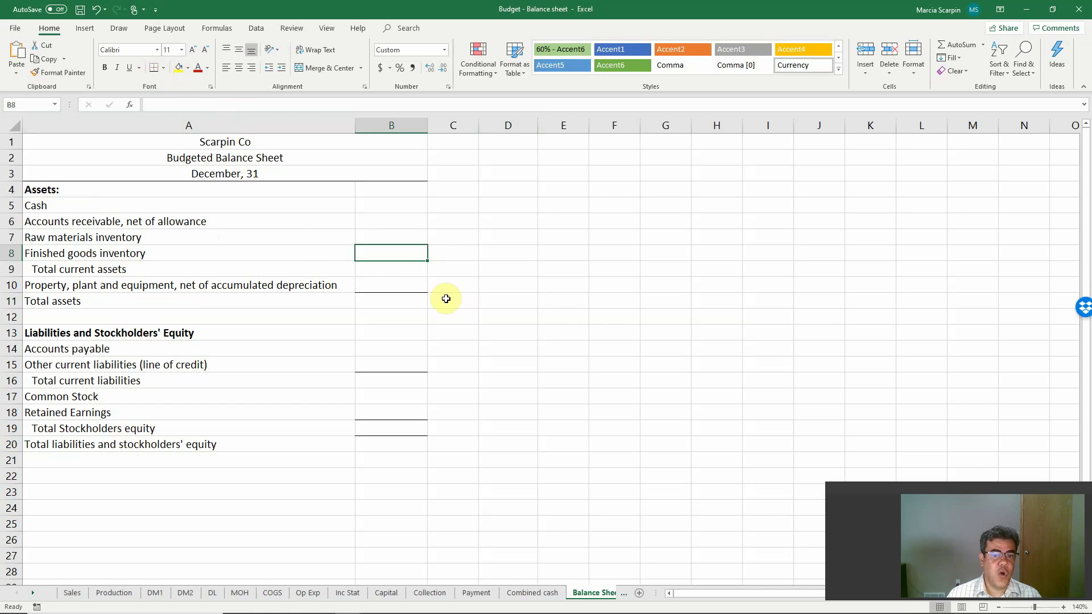
pyautogui.click(399, 271)
pyautogui.write('=sum(')
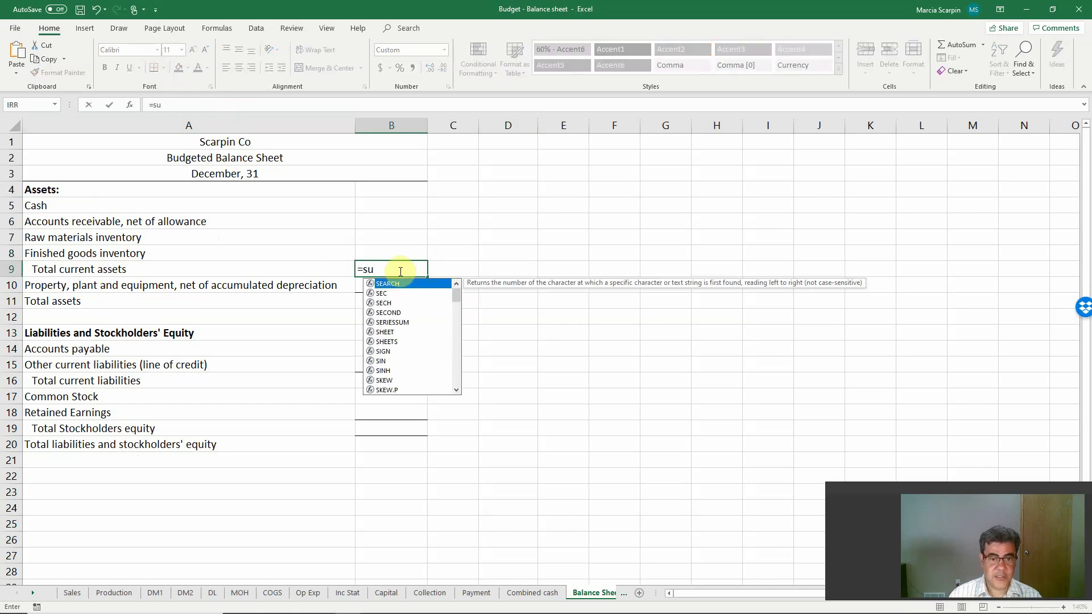
pyautogui.press('Up')
pyautogui.hotkey('shift', 'Up')
pyautogui.hotkey('shift', 'Up')
pyautogui.hotkey('shift', 'Up')
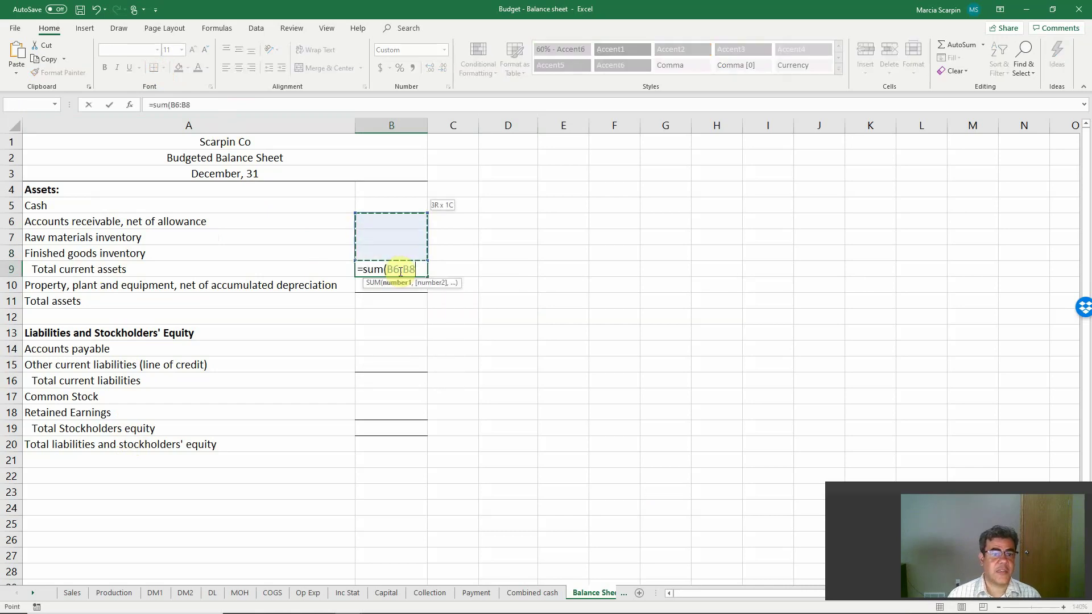
pyautogui.press('Return')
# Calculate total assets in B11 by adding total current assets (B9) and net property, plant and equipment (B10).
pyautogui.press('Return')
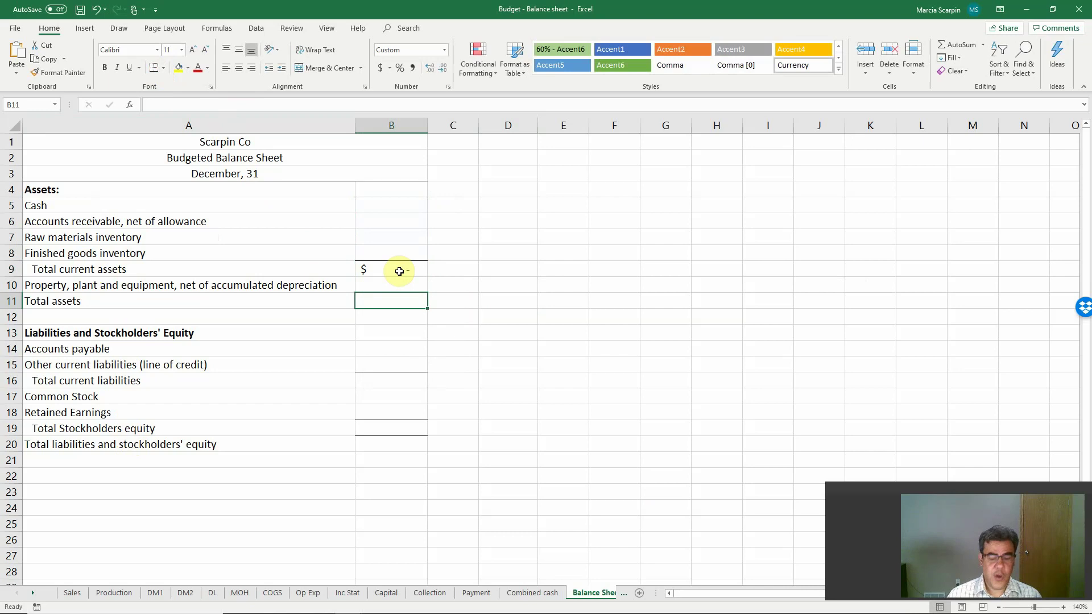
pyautogui.write('=')
pyautogui.click(399, 271)
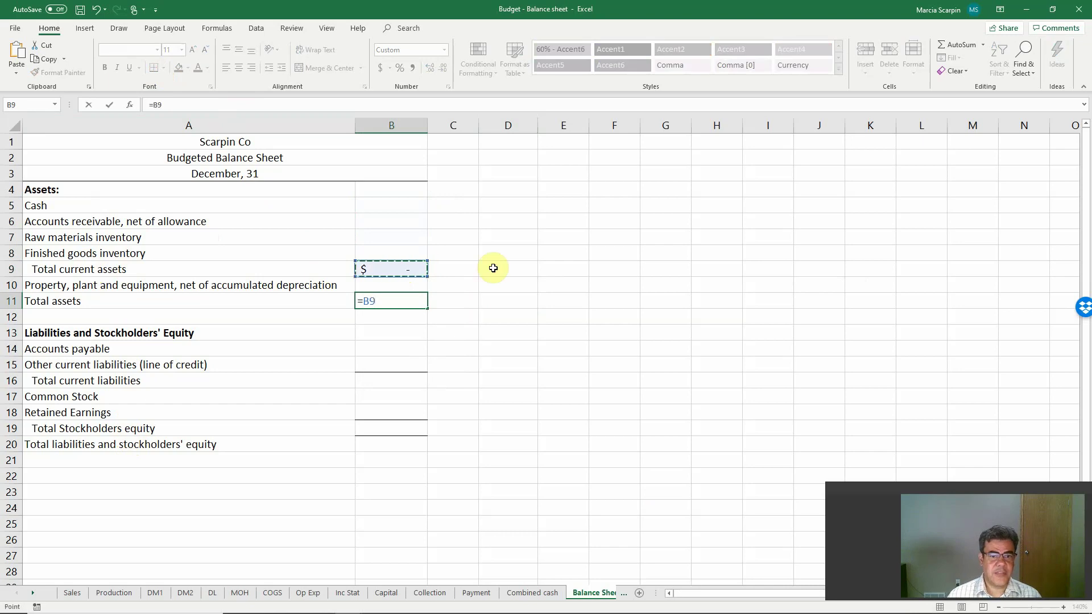
pyautogui.write('+')
pyautogui.press('Up')
pyautogui.press('Return')
# Calculate total current liabilities in B16 by summing accounts payable and other current liabilities, B14:B15.
pyautogui.press('Return')
pyautogui.press('Return')
pyautogui.press('Return')
pyautogui.press('Return')
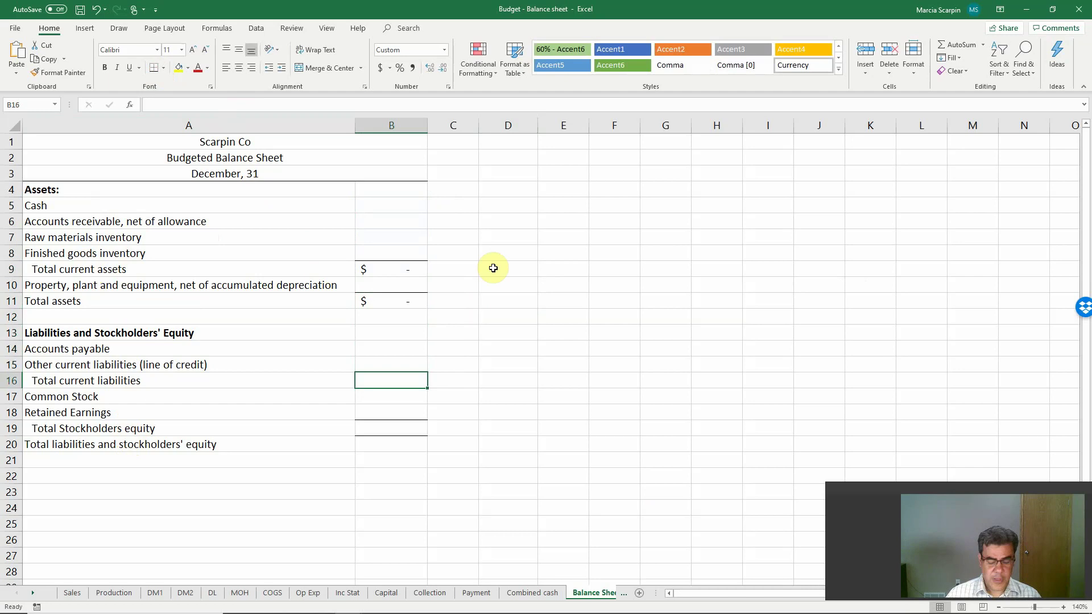
pyautogui.write('=sum(')
pyautogui.press('Up')
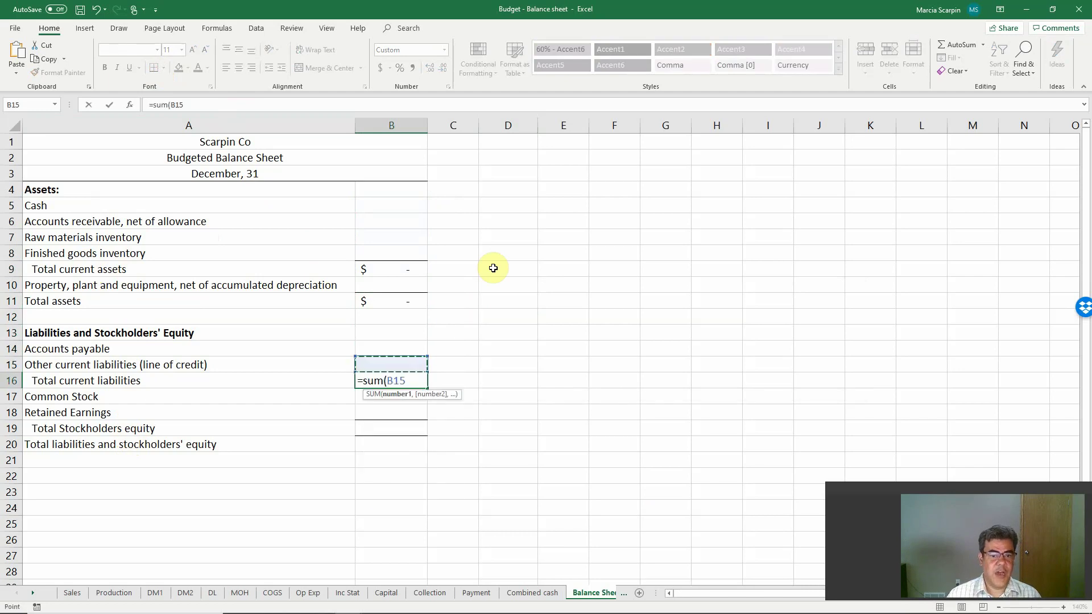
pyautogui.hotkey('shift', 'Up')
pyautogui.press('Return')
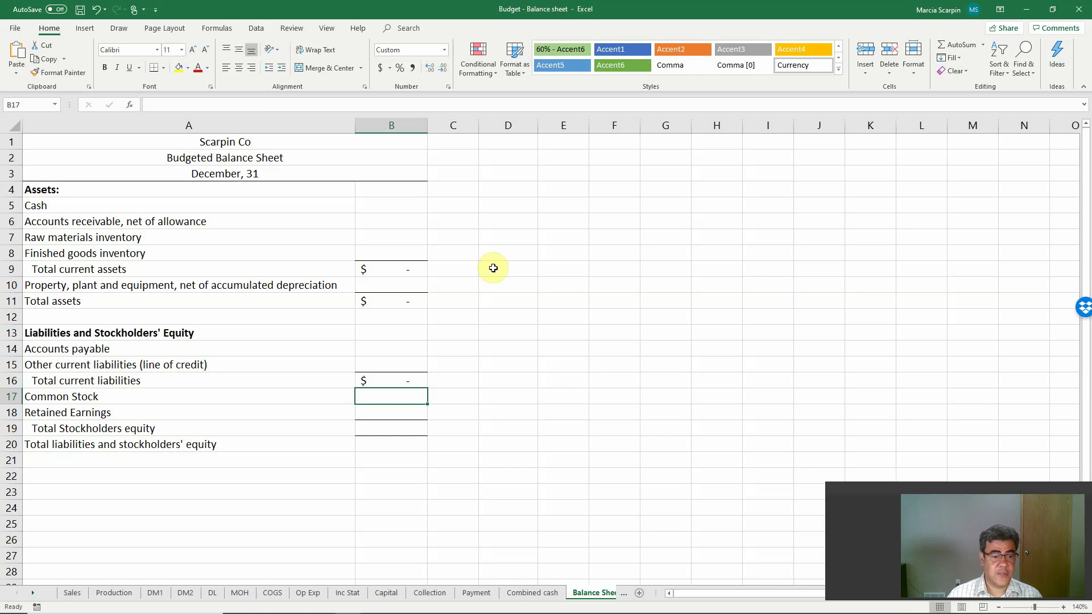
# Calculate total stockholders' equity in B19 by summing common stock and retained earnings, B17:B18.
pyautogui.press('Down')
pyautogui.press('Down')
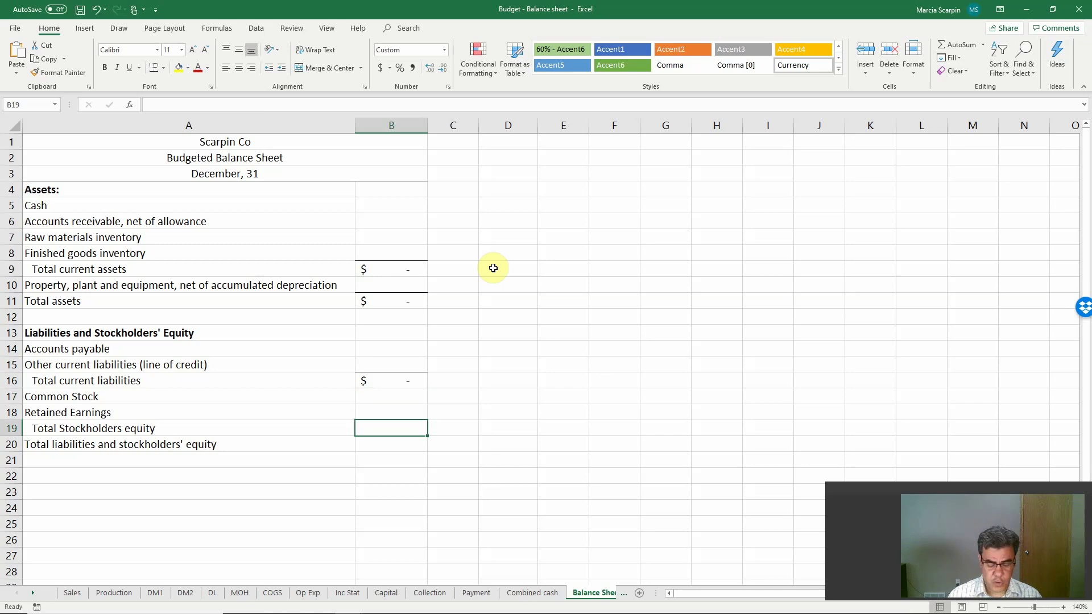
pyautogui.write('=sum(')
pyautogui.press('Up')
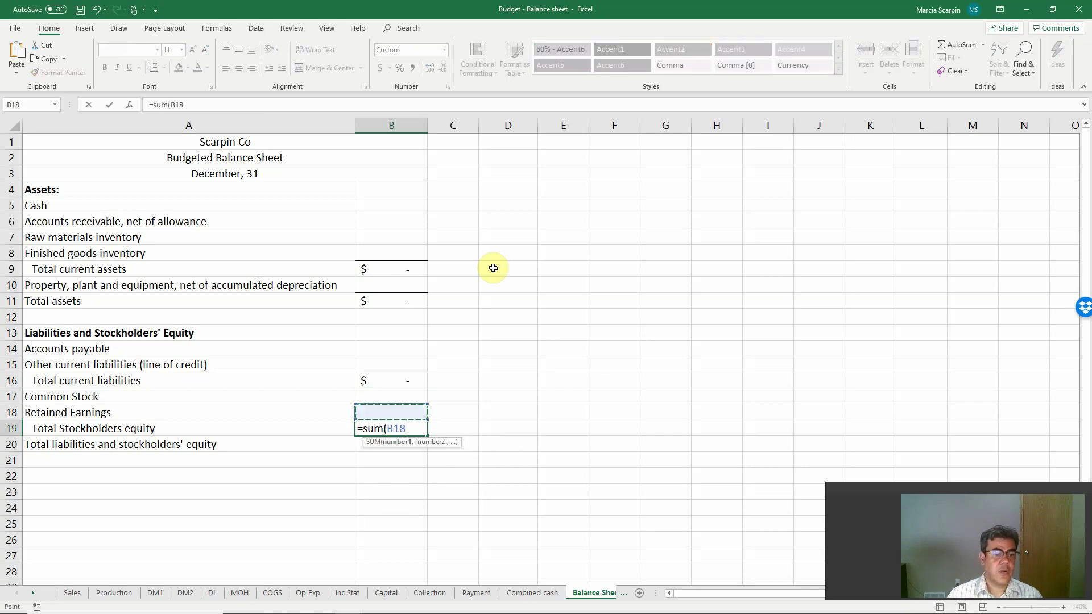
pyautogui.hotkey('shift', 'Up')
pyautogui.press('Return')
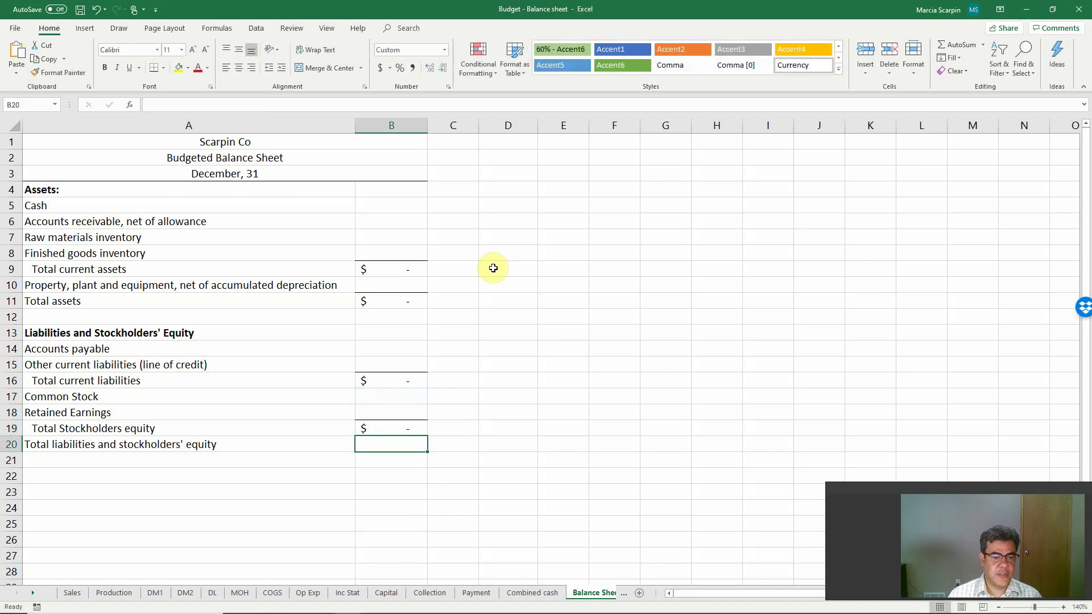
# Calculate total liabilities and stockholders' equity in B20 with the formula =B16+B19.
pyautogui.write('=')
pyautogui.press('Up')
pyautogui.press('Up')
pyautogui.press('Up')
pyautogui.press('Up')
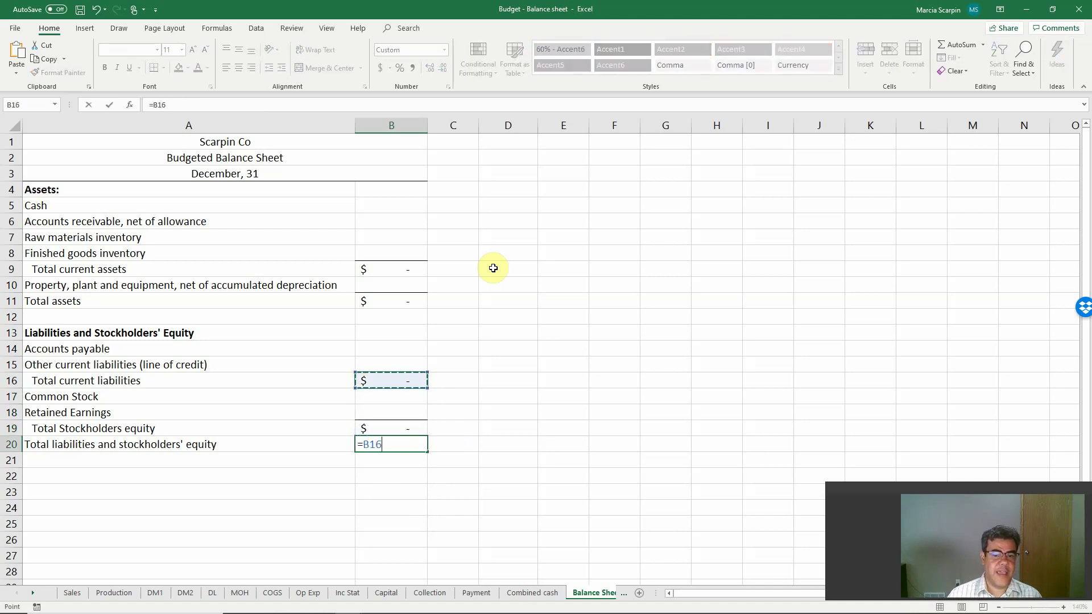
pyautogui.write('+')
pyautogui.press('Up')
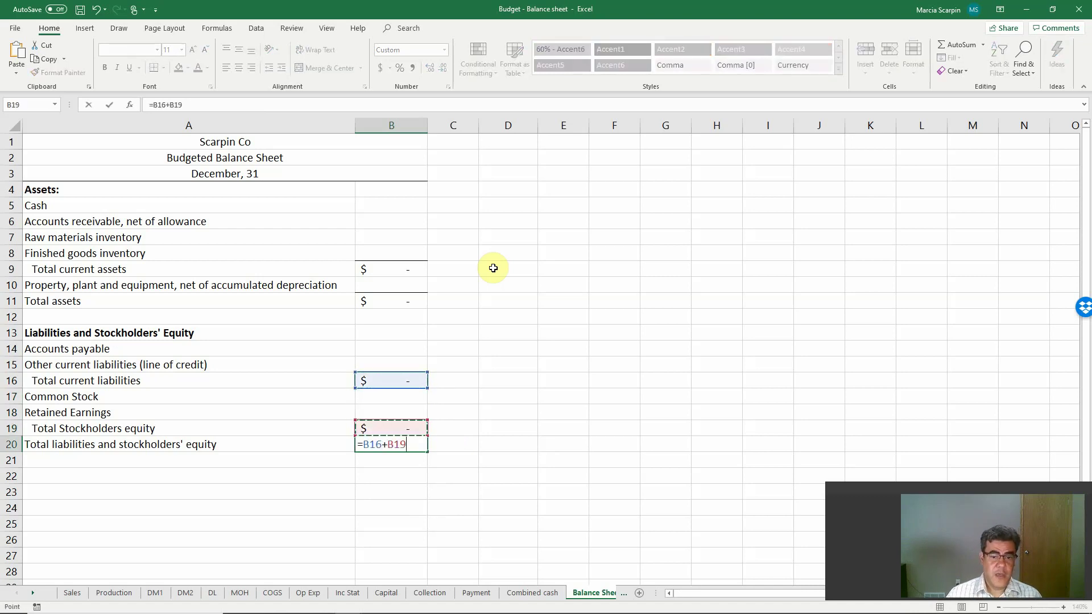
pyautogui.press('Return')
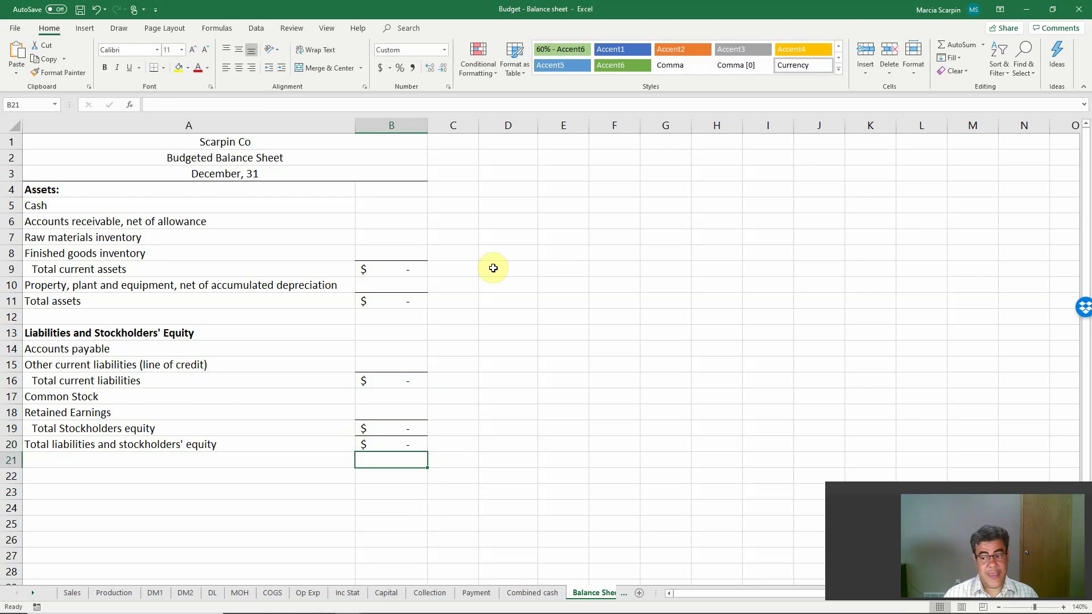
# Link the Cash amount in B5 to the Total column's ending cash balance, cell N16 of the Combined cash sheet.
pyautogui.press('Up')
pyautogui.press('Up')
pyautogui.press('Up')
pyautogui.press('Up')
pyautogui.press('Up')
pyautogui.press('Up')
pyautogui.press('Up')
pyautogui.press('Up')
pyautogui.press('Up')
pyautogui.press('Up')
pyautogui.press('Up')
pyautogui.press('Up')
pyautogui.press('Up')
pyautogui.press('Up')
pyautogui.press('Up')
pyautogui.press('Up')
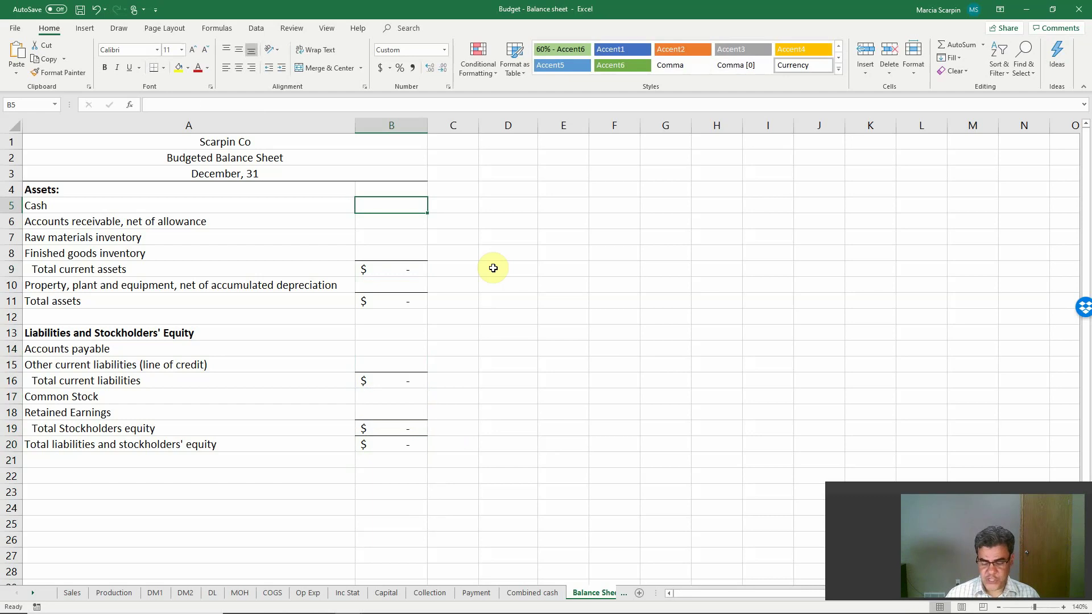
pyautogui.write('=')
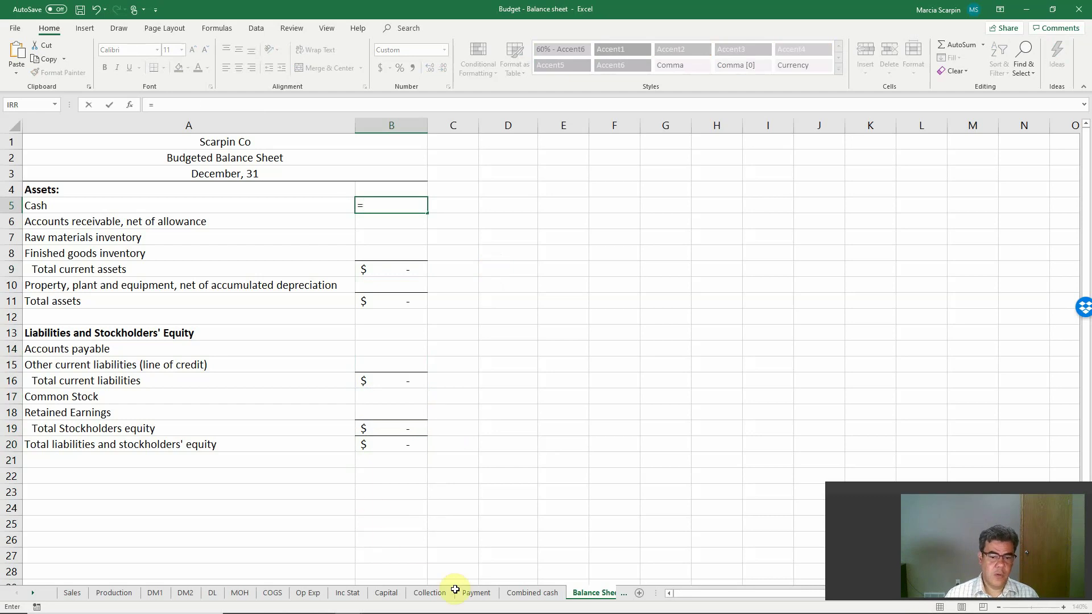
pyautogui.click(522, 593)
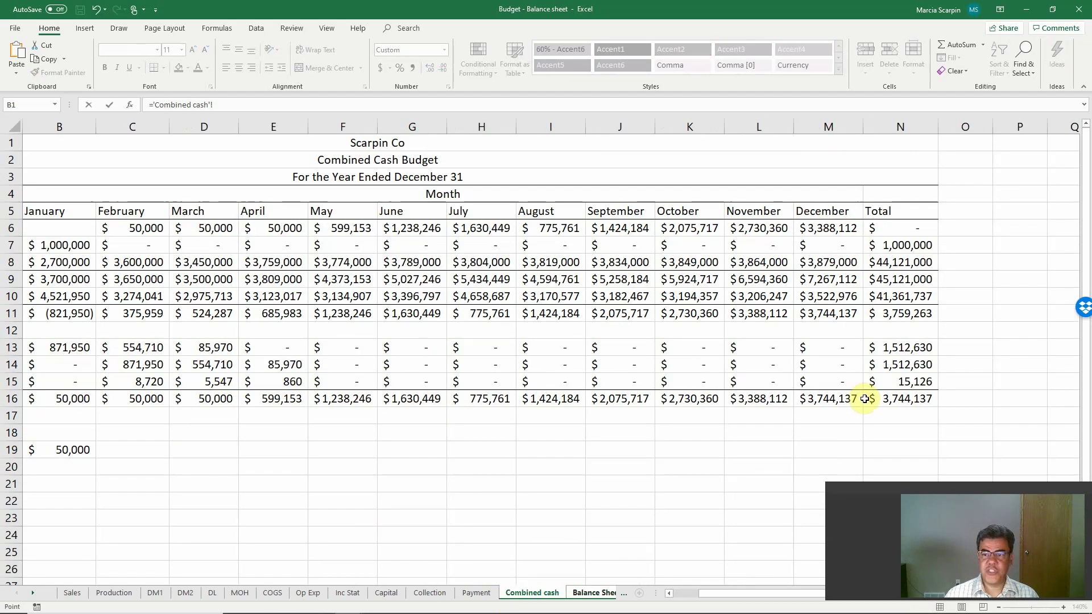
pyautogui.click(894, 393)
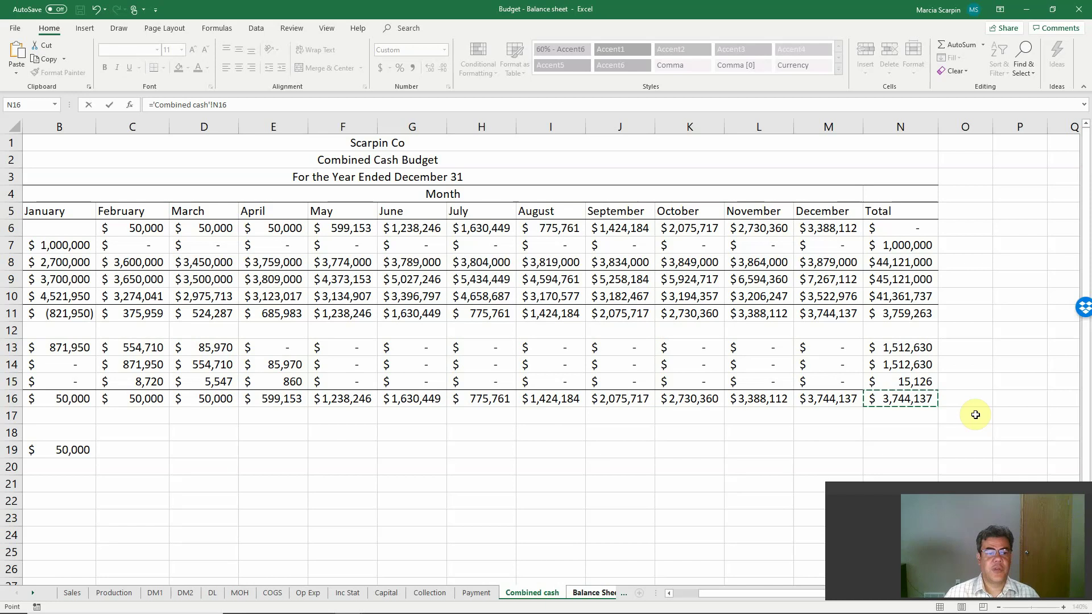
pyautogui.press('Left')
pyautogui.press('Left')
pyautogui.press('Left')
pyautogui.press('Left')
pyautogui.press('Left')
pyautogui.press('Left')
pyautogui.press('Left')
pyautogui.press('Left')
pyautogui.press('Left')
pyautogui.press('Left')
pyautogui.press('Left')
pyautogui.press('Left')
pyautogui.press('Left')
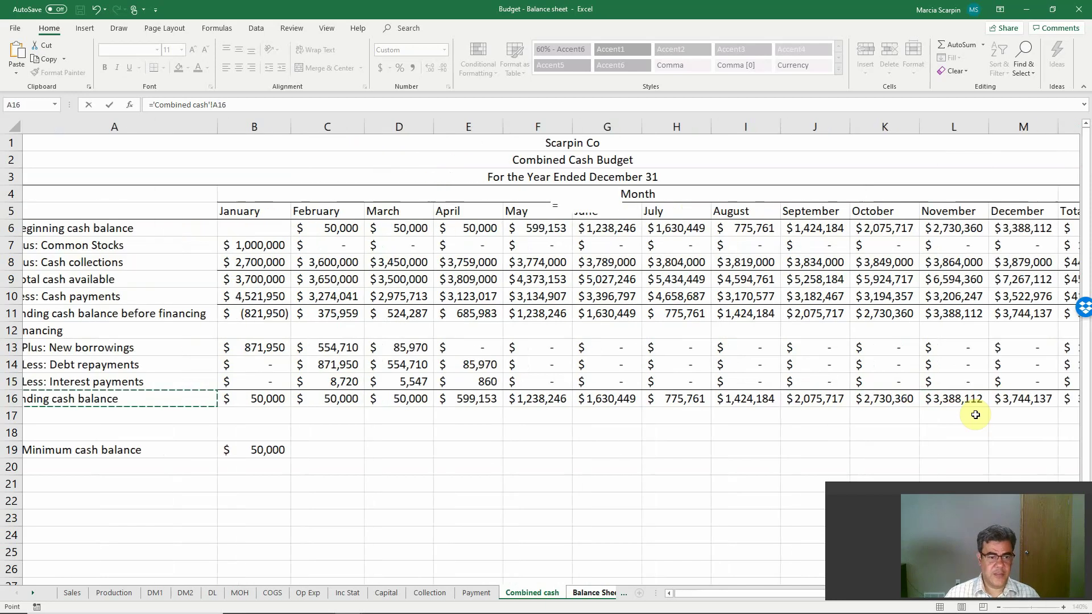
pyautogui.press('Right')
pyautogui.press('Right')
pyautogui.press('Right')
pyautogui.press('Right')
pyautogui.press('Right')
pyautogui.press('Right')
pyautogui.press('Right')
pyautogui.press('Right')
pyautogui.press('Right')
pyautogui.press('Right')
pyautogui.press('Right')
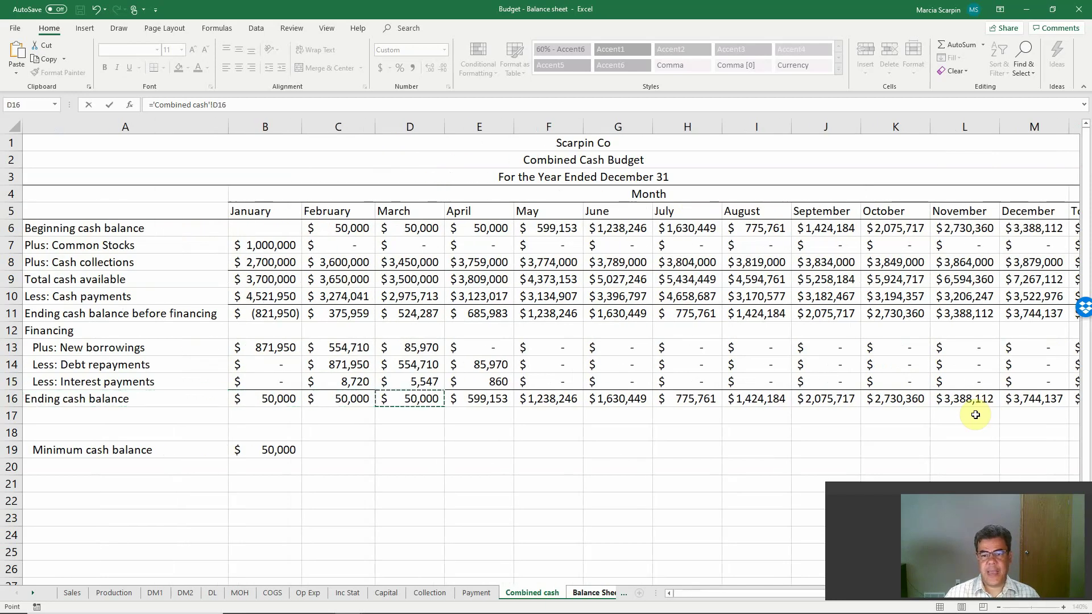
pyautogui.press('Right')
pyautogui.press('Right')
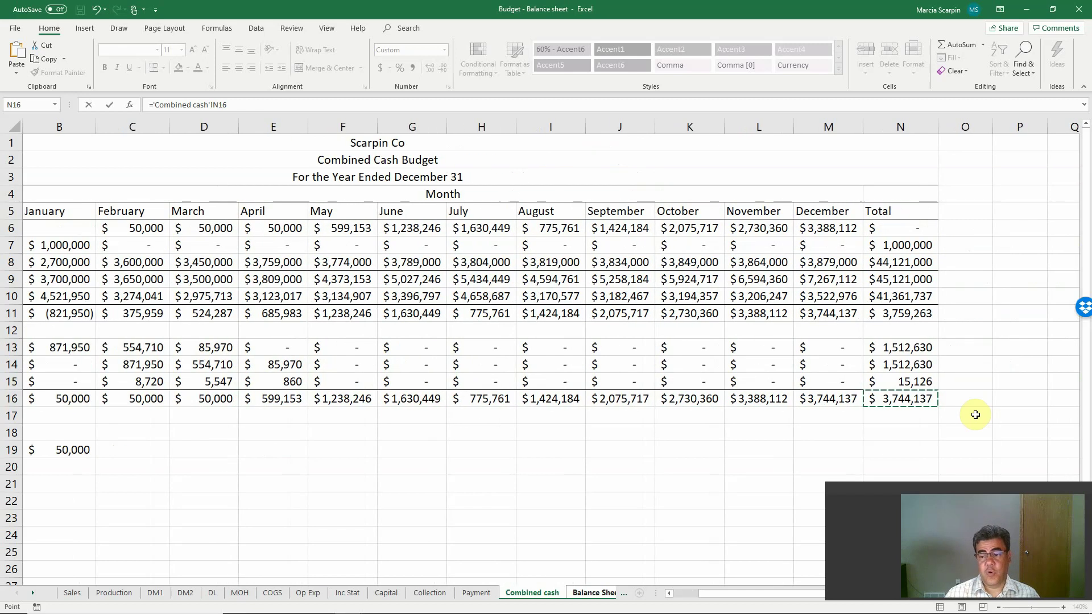
pyautogui.press('Return')
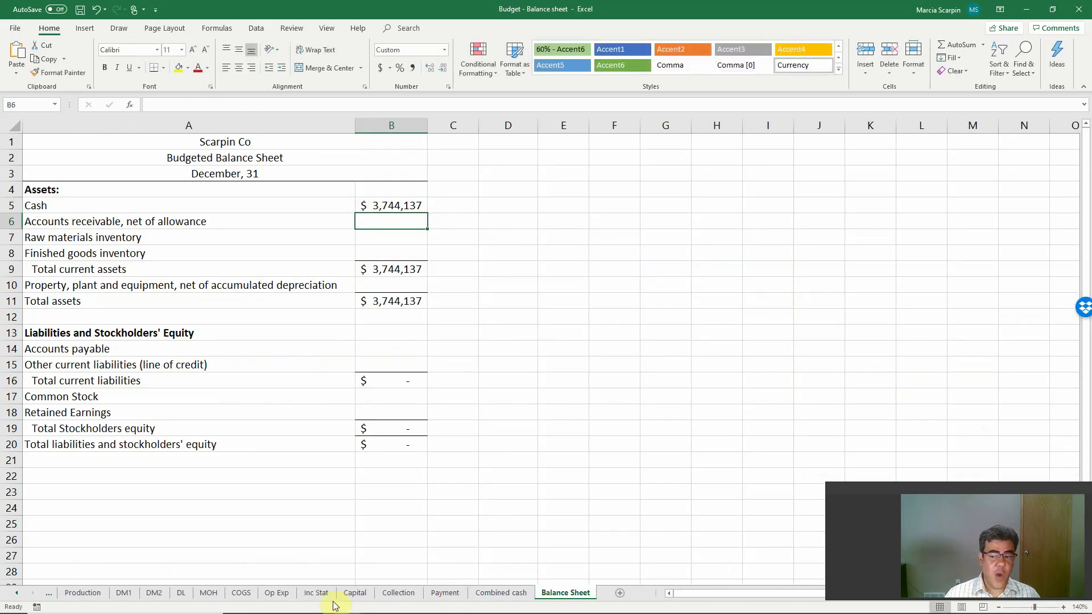
# Link accounts receivable in B6 to December's credit sales, cell M16 of the Sales sheet.
pyautogui.click(16, 593)
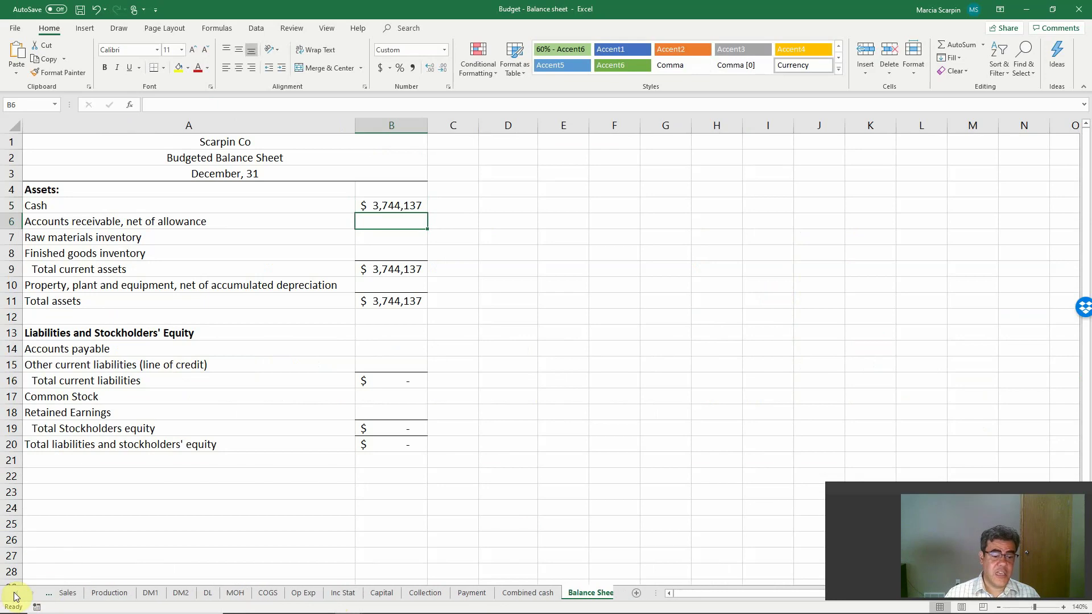
pyautogui.click(71, 593)
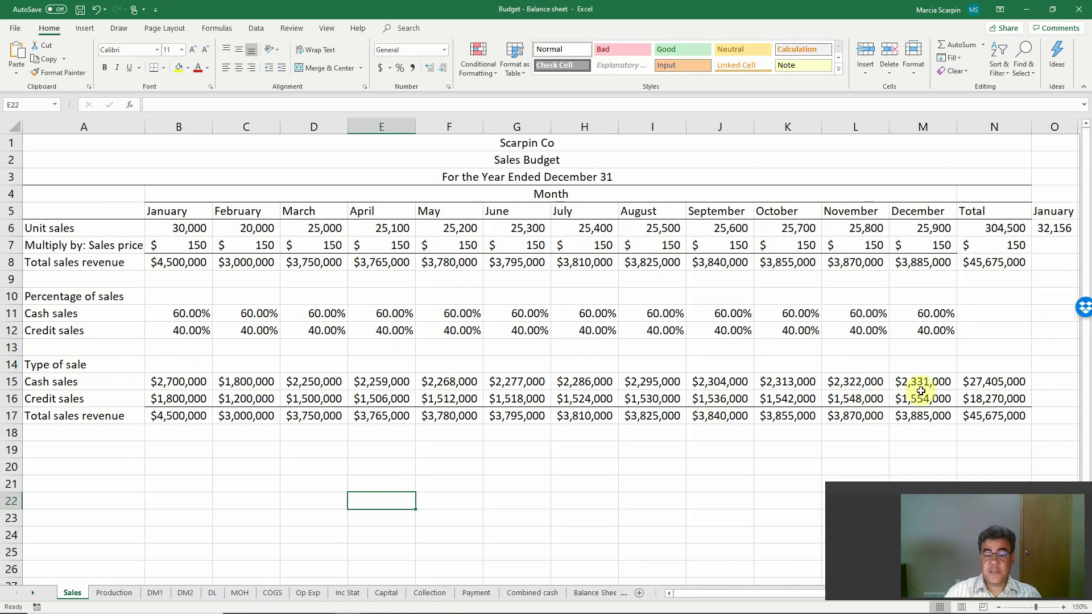
pyautogui.click(594, 592)
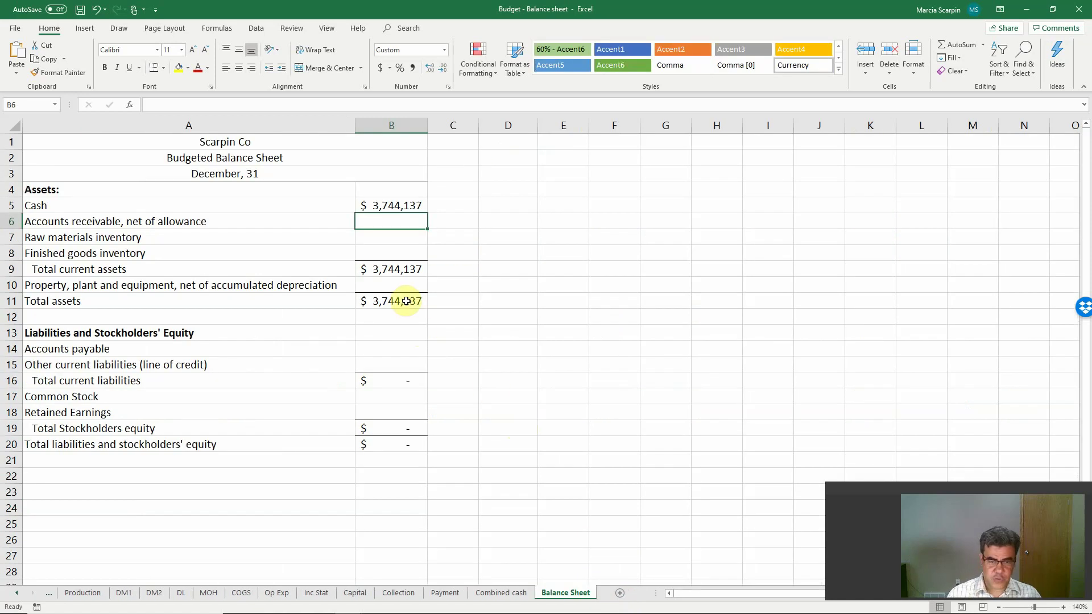
pyautogui.write('=')
pyautogui.click(16, 593)
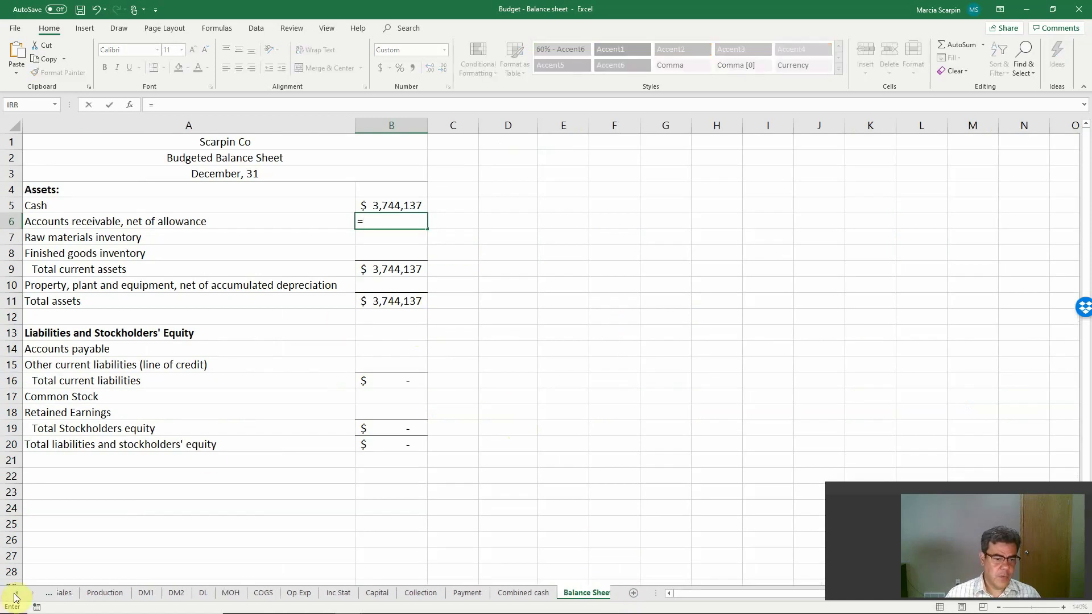
pyautogui.click(66, 592)
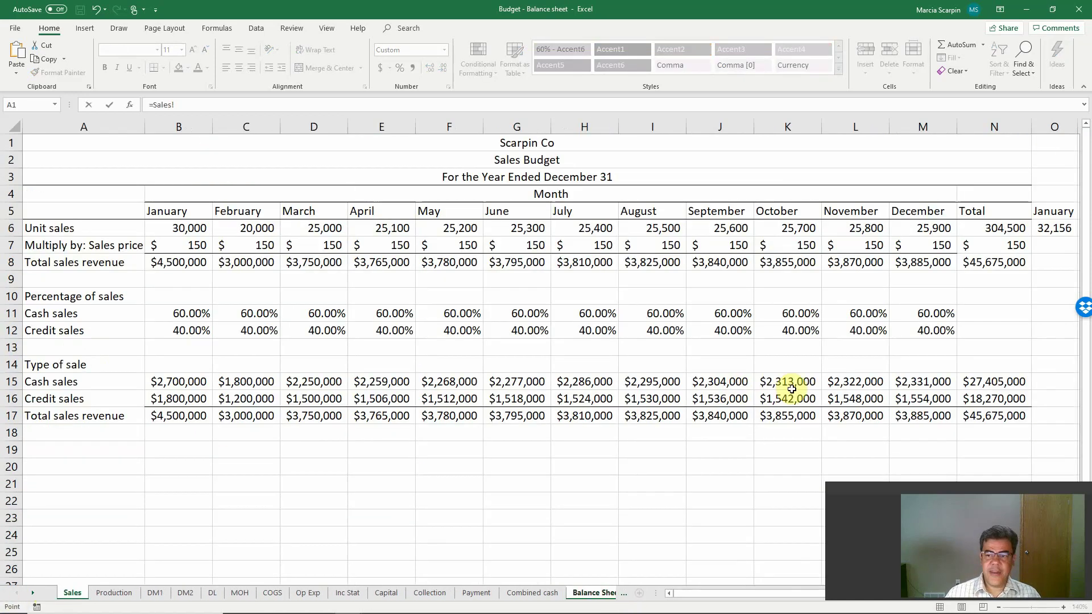
pyautogui.click(951, 400)
pyautogui.press('Return')
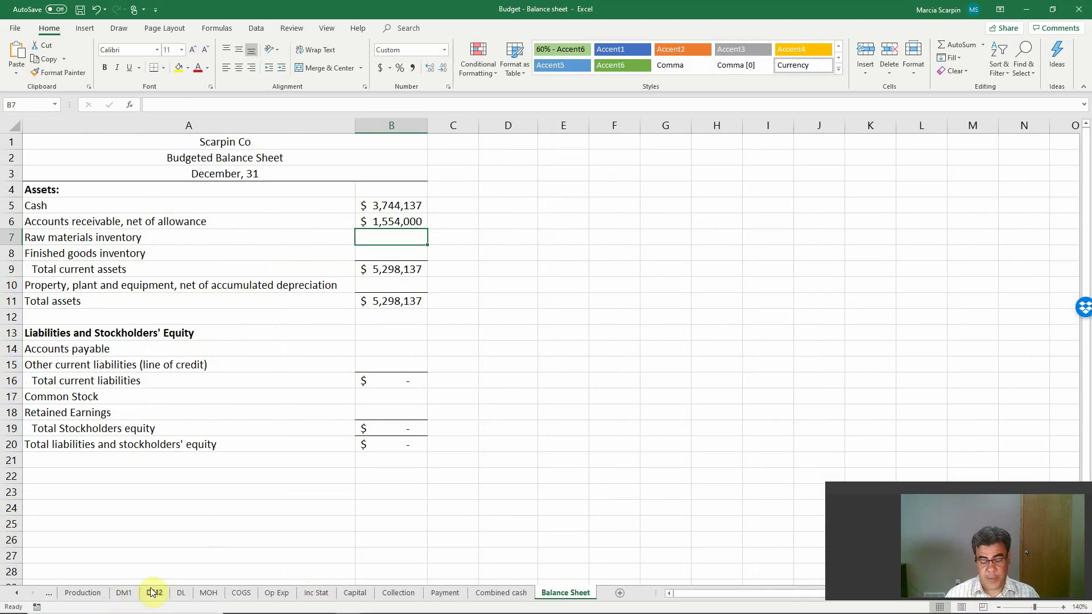
# Calculate raw materials inventory in B7 as the DM1 sheet's total desired ending inventory (N9) times its cost per pound (N13).
pyautogui.write('=')
pyautogui.click(124, 592)
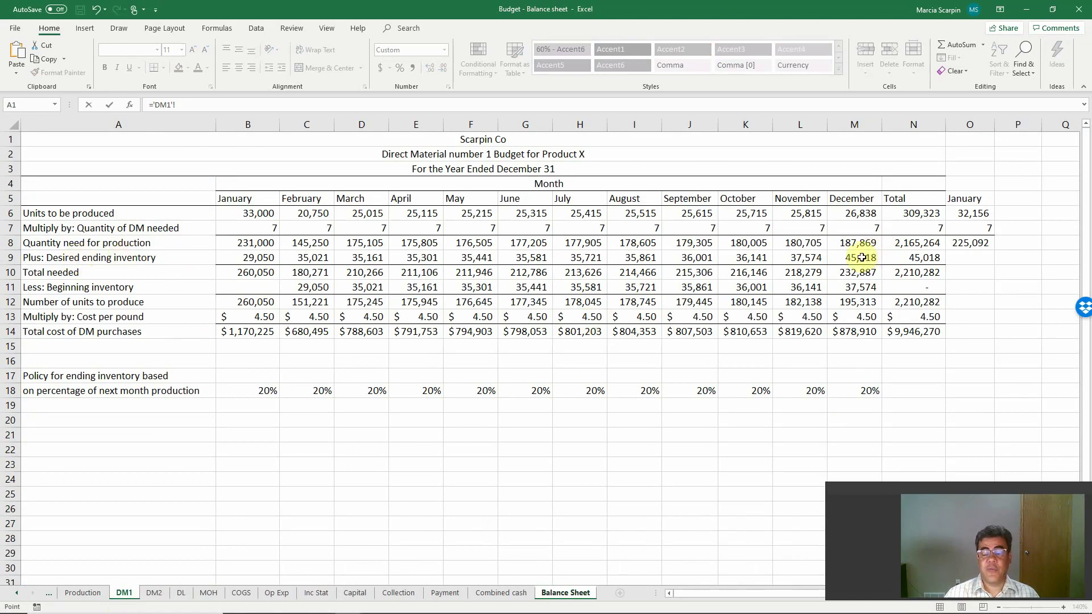
pyautogui.click(905, 256)
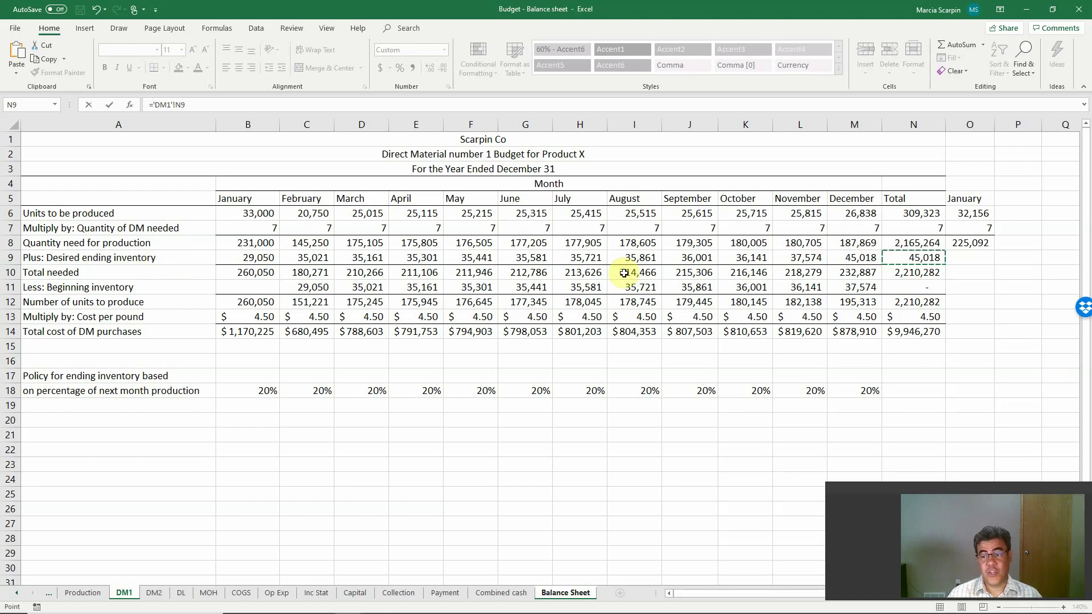
pyautogui.write('*')
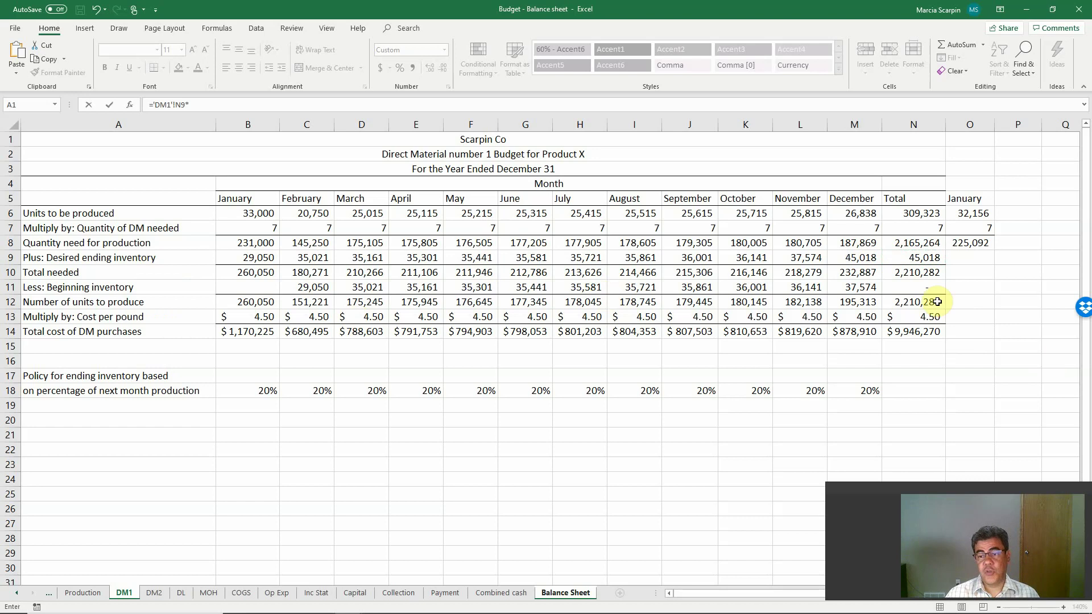
pyautogui.click(923, 316)
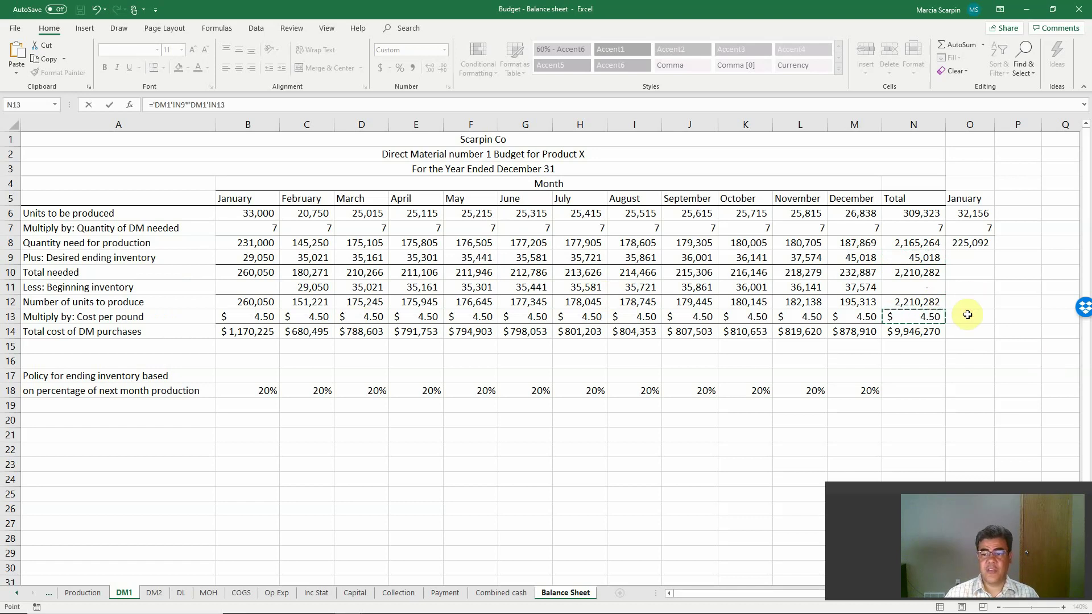
pyautogui.press('Escape')
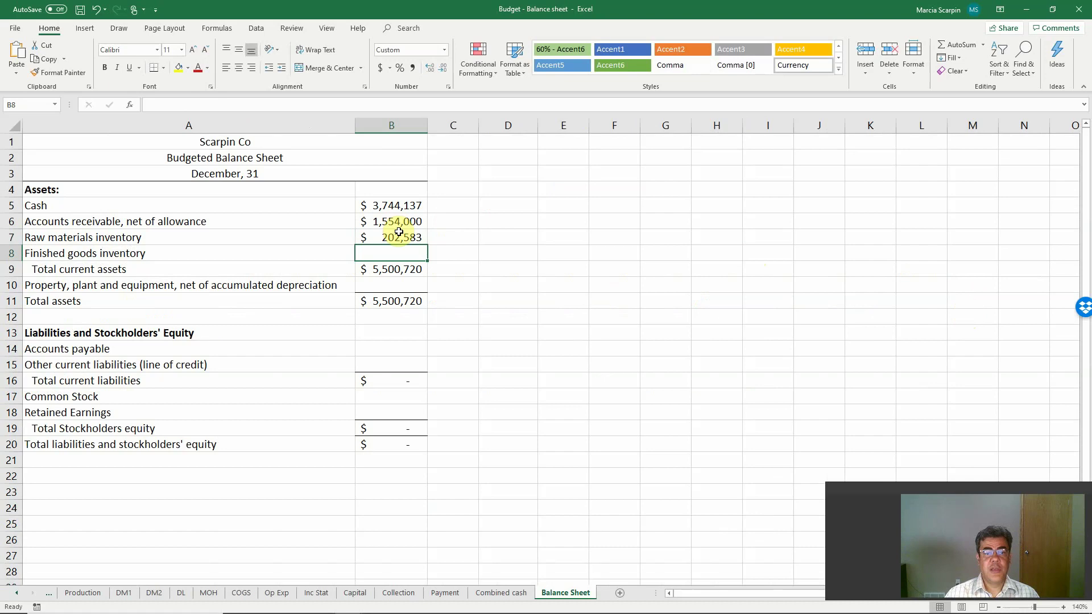
pyautogui.click(399, 233)
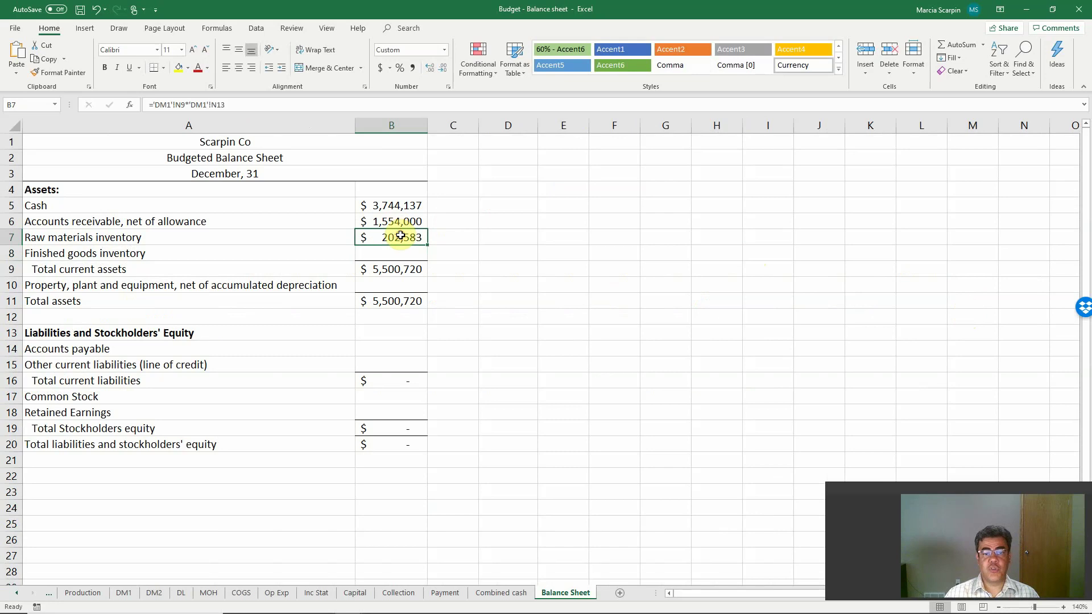
# Add the DM2 sheet's total desired ending inventory (N9) times its cost per pound (N13) to the raw materials inventory formula in B7.
pyautogui.click(246, 102)
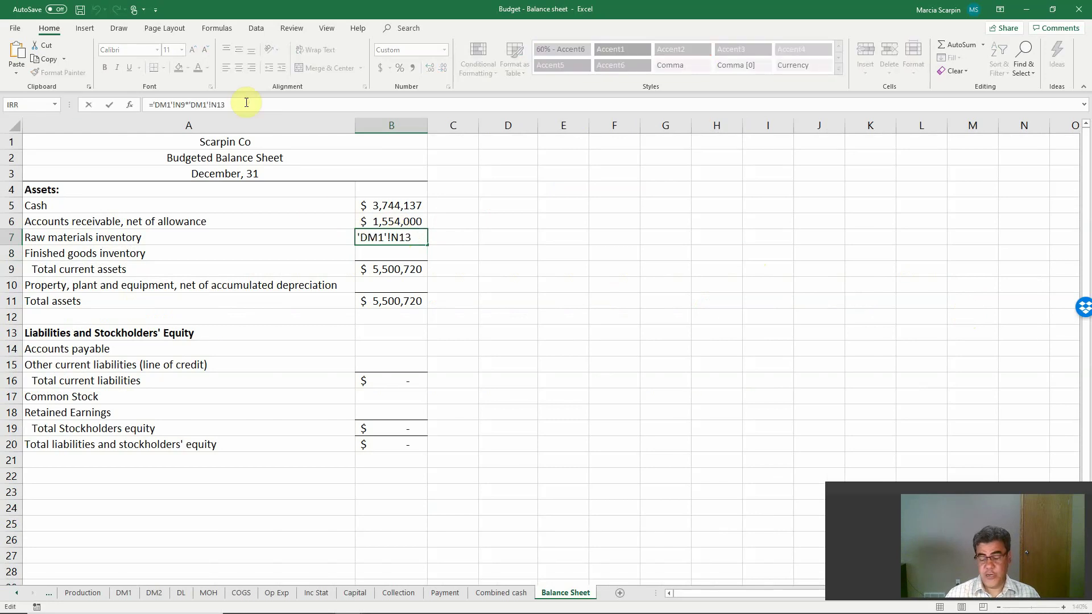
pyautogui.write('+')
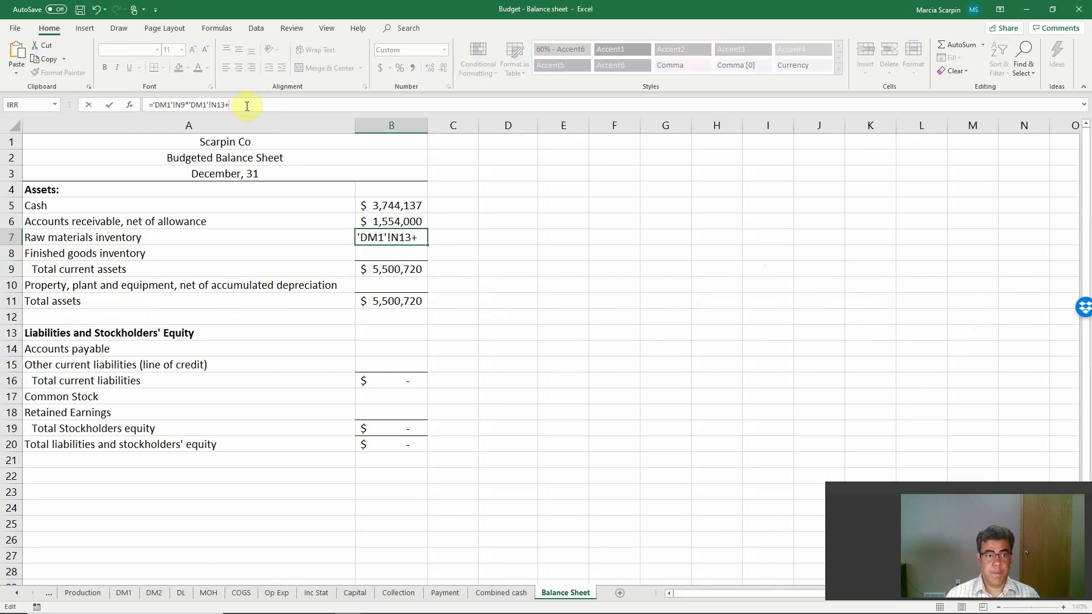
pyautogui.click(154, 592)
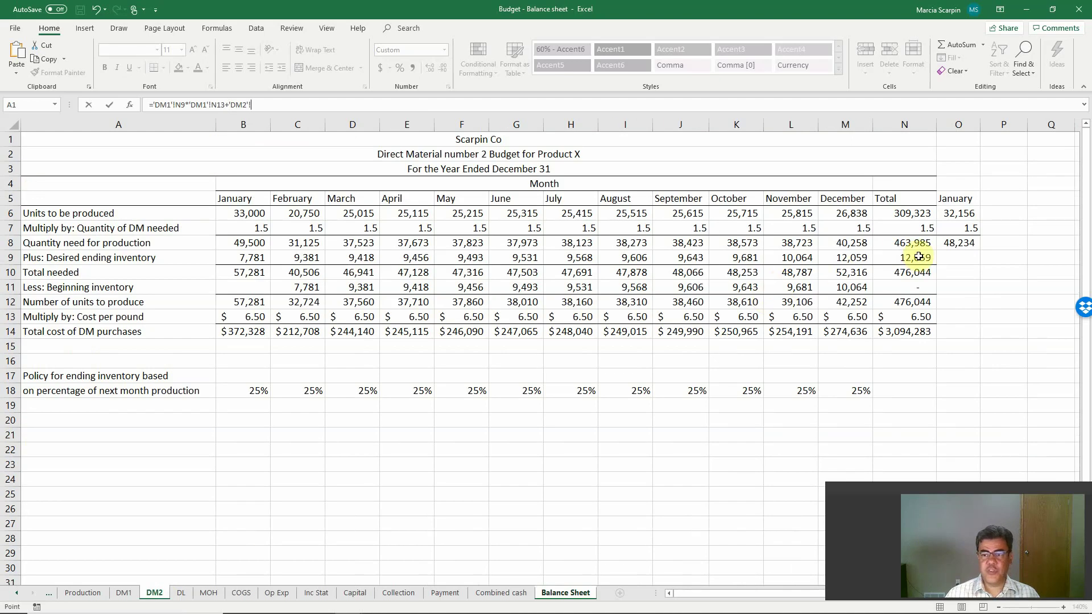
pyautogui.click(918, 257)
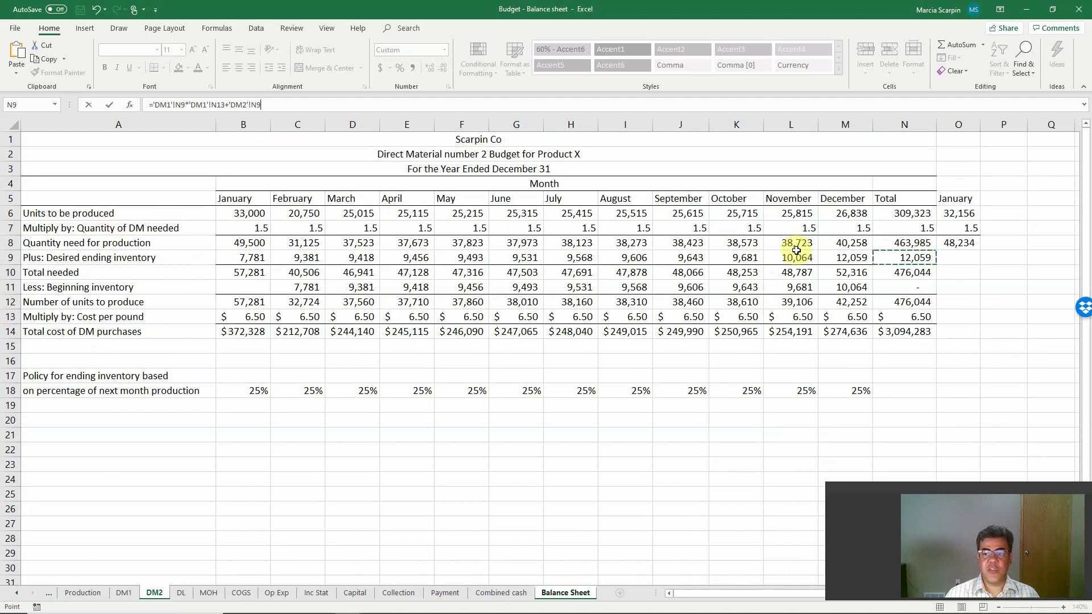
pyautogui.write('*')
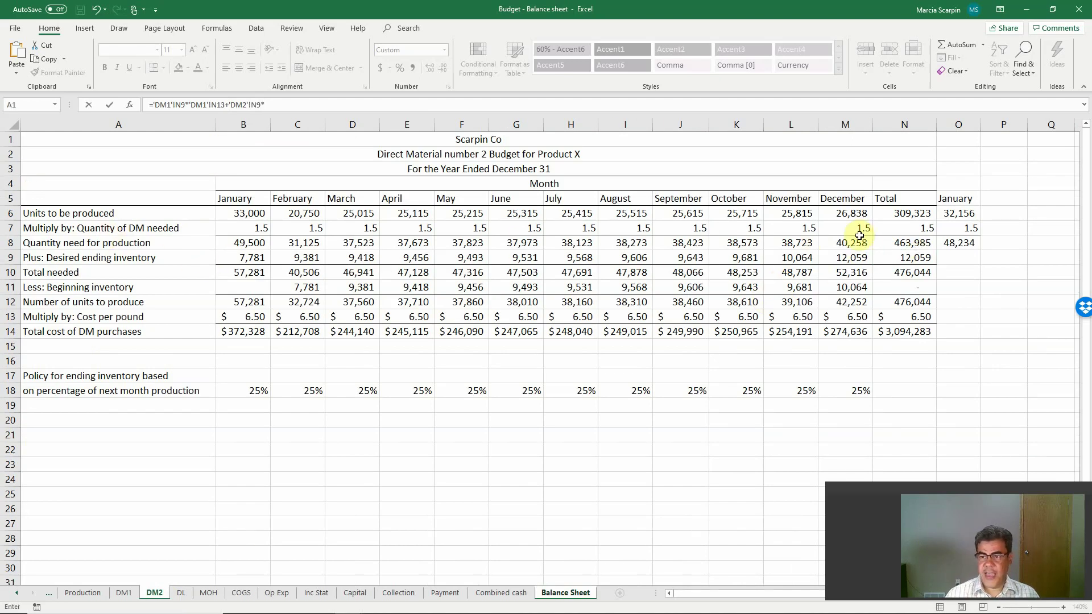
pyautogui.click(917, 315)
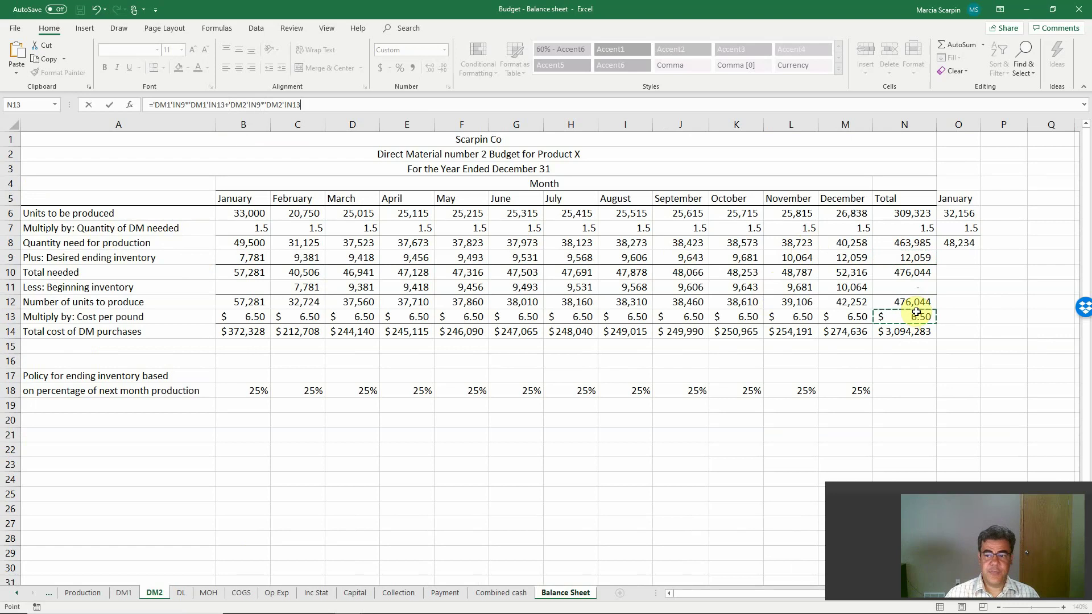
pyautogui.press('Return')
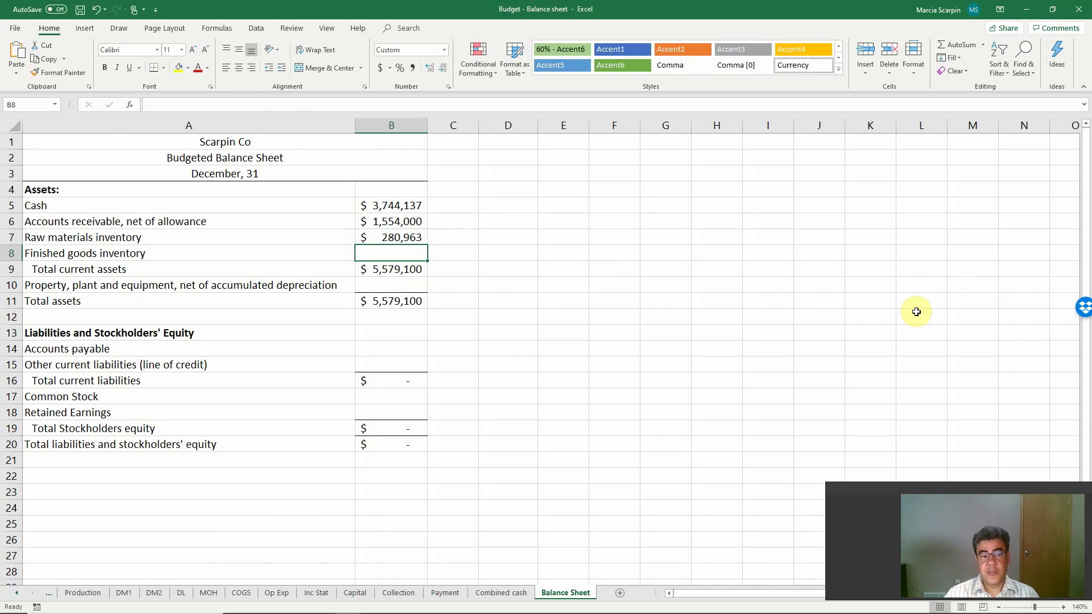
# Calculate finished goods inventory in B8 as the Production sheet's total desired ending inventory (N7) times the COGS sheet's cost per case (C13).
pyautogui.write('=')
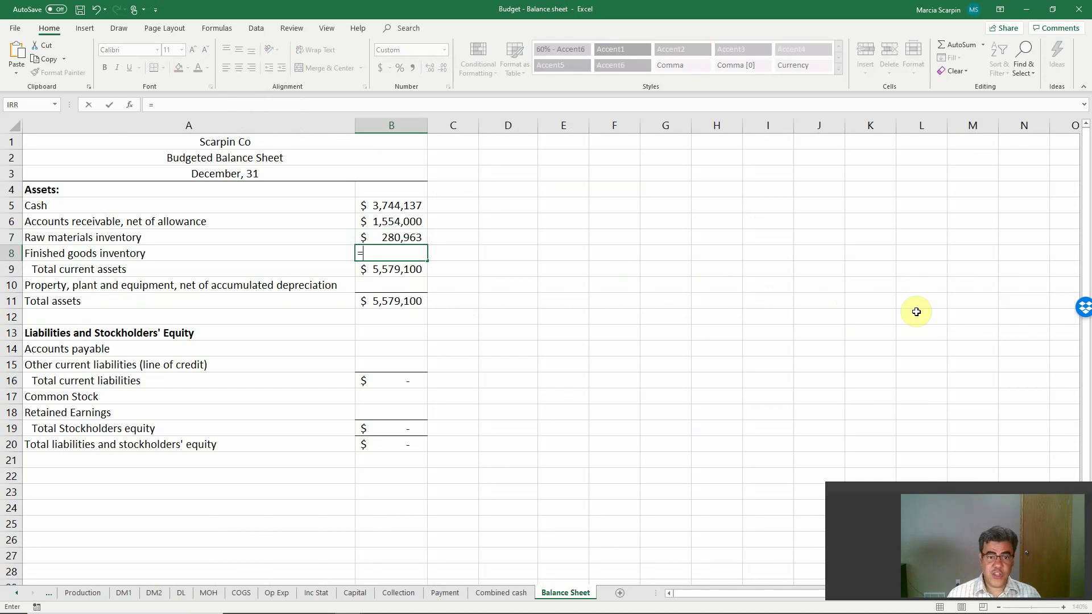
pyautogui.click(81, 593)
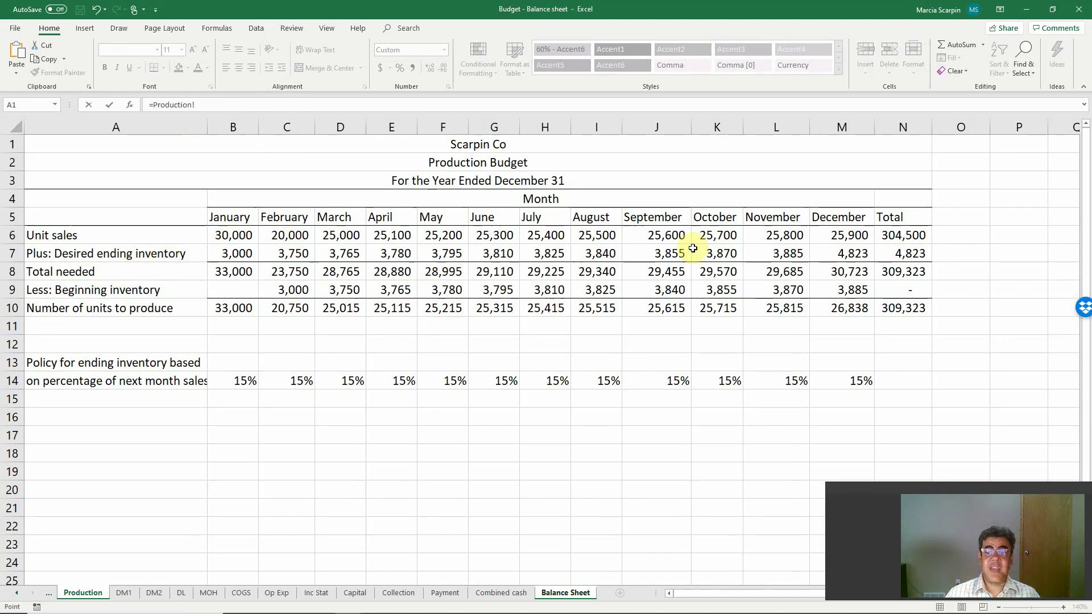
pyautogui.click(904, 254)
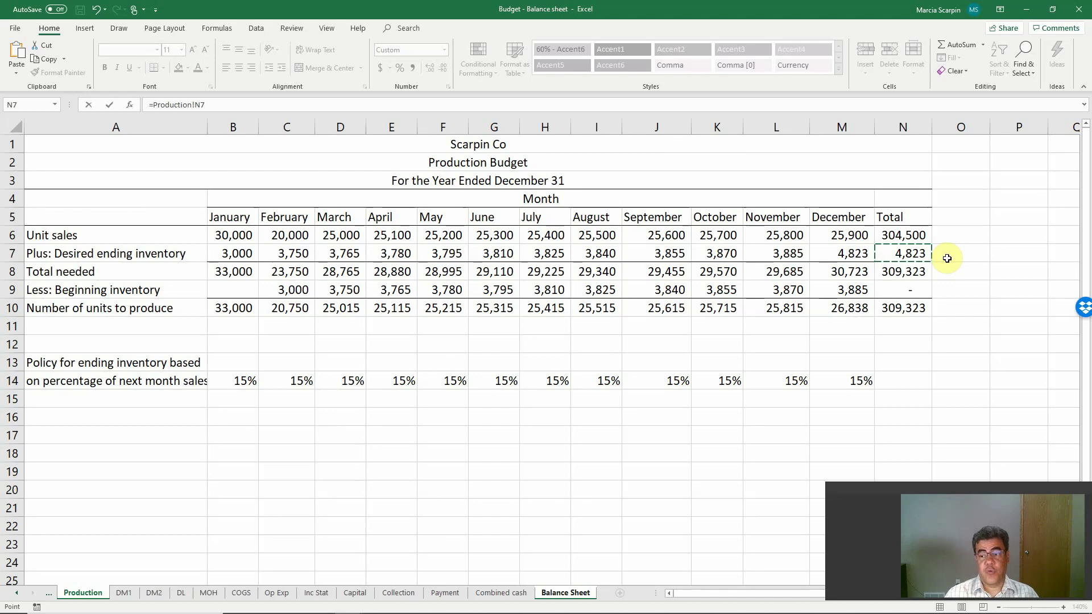
pyautogui.write('*')
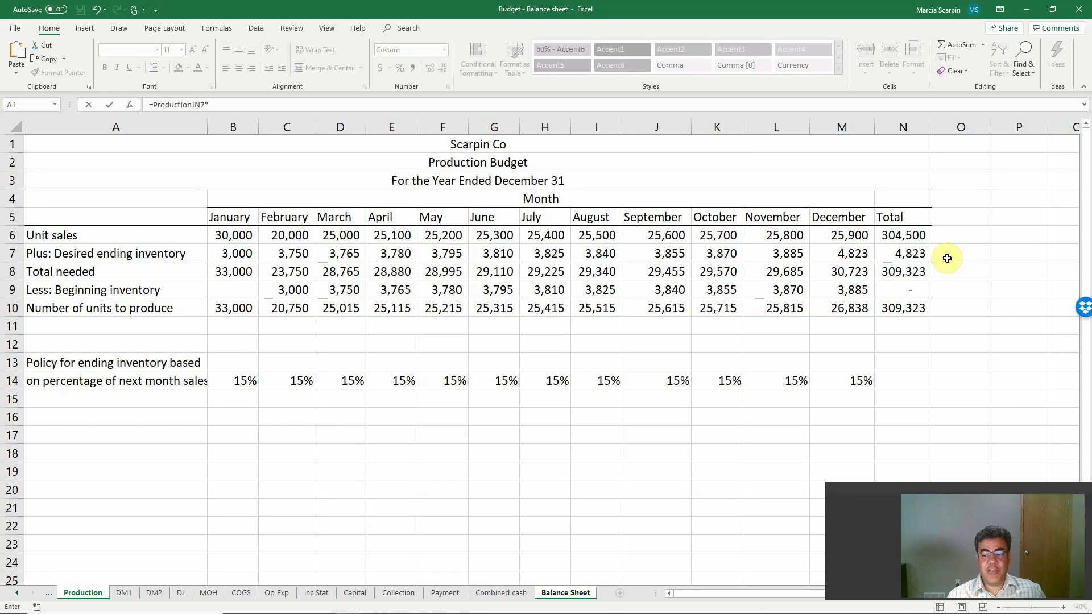
pyautogui.click(238, 594)
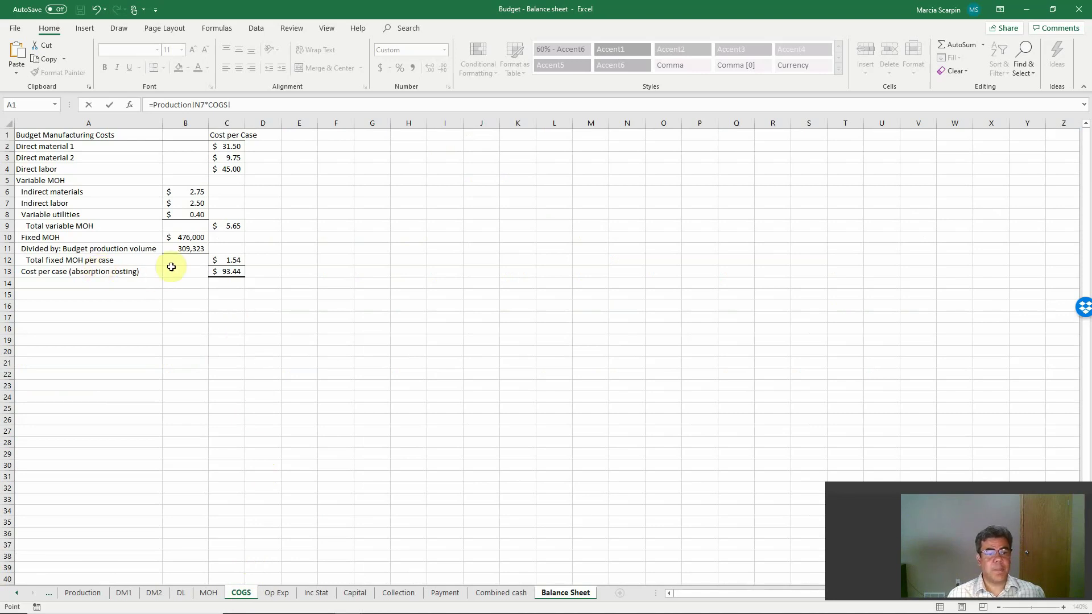
pyautogui.click(229, 271)
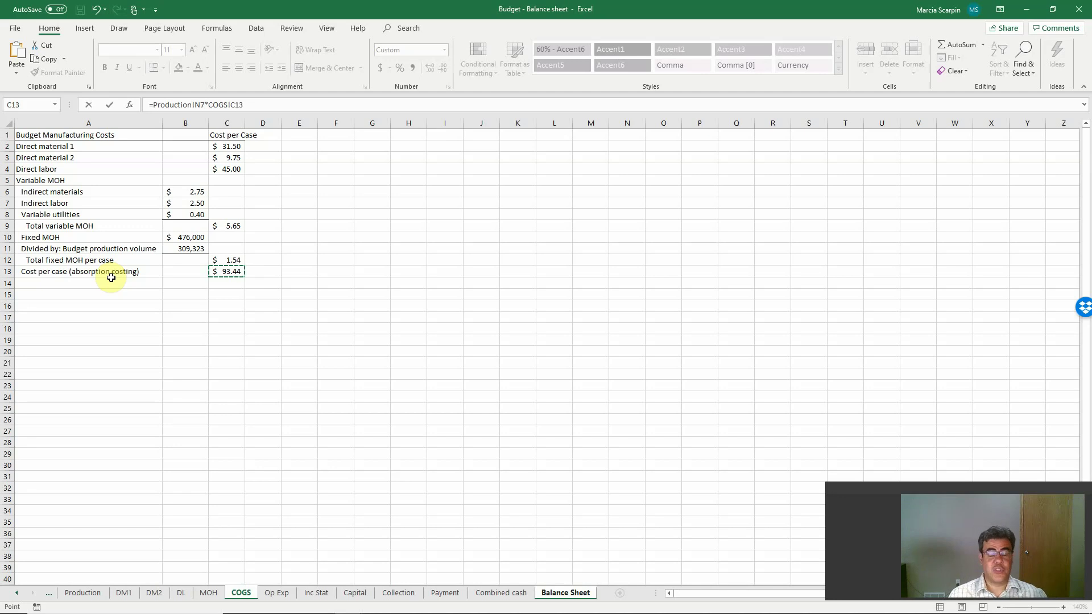
pyautogui.press('Return')
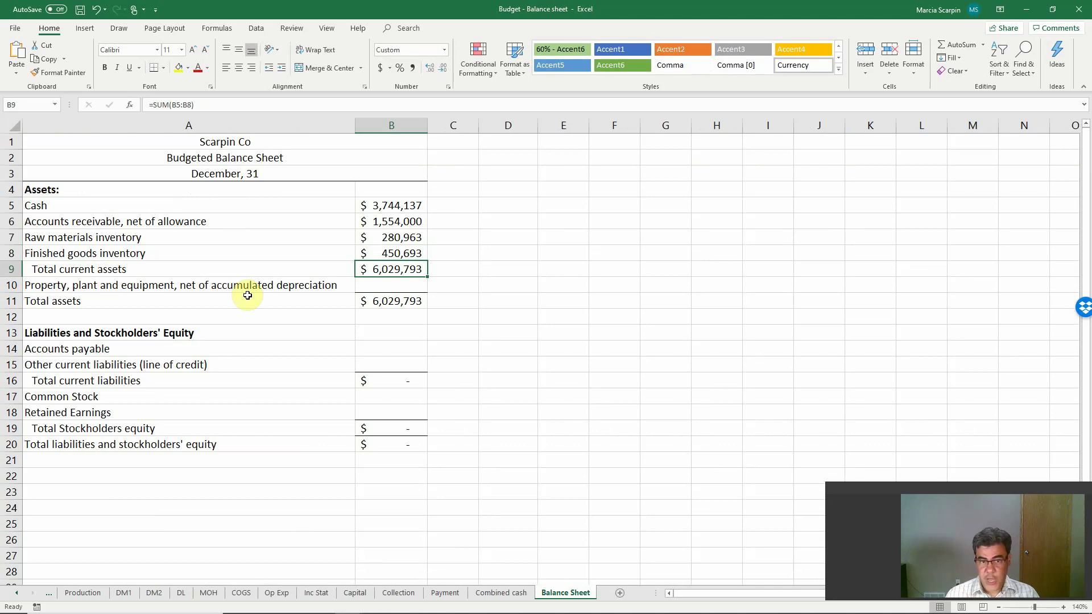
# Link property, plant and equipment in B10 to the total new capital investments, cell O8 of the Capital sheet.
pyautogui.press('Return')
pyautogui.write('=')
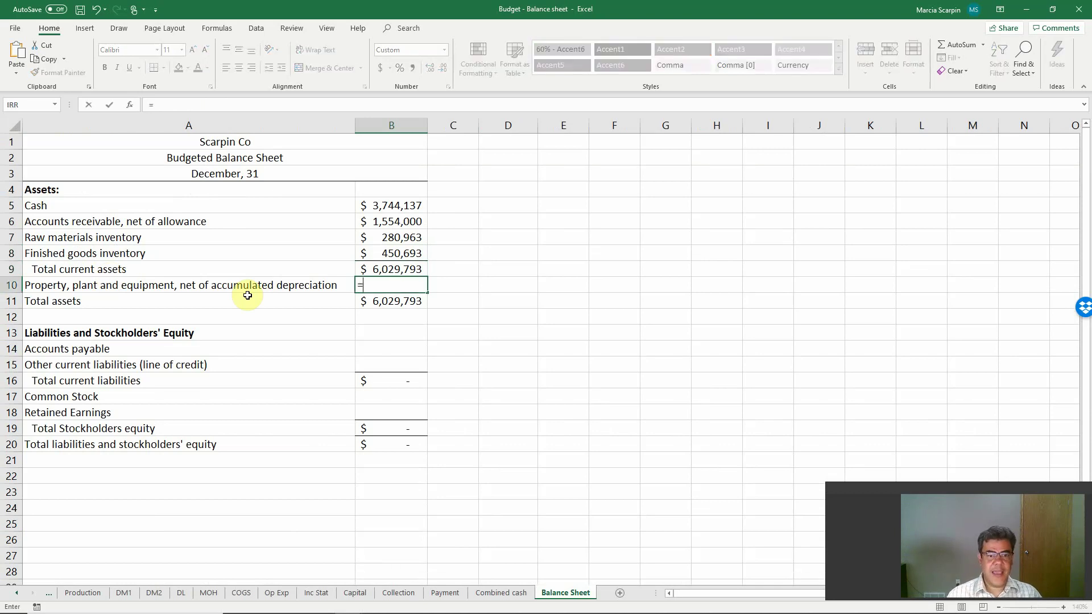
pyautogui.click(351, 593)
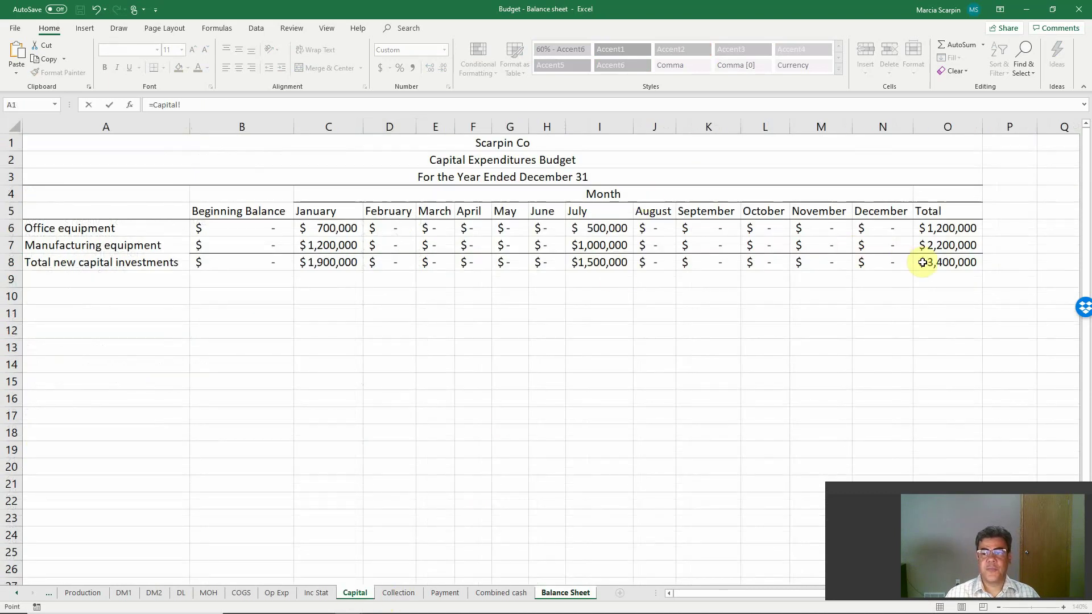
pyautogui.click(944, 263)
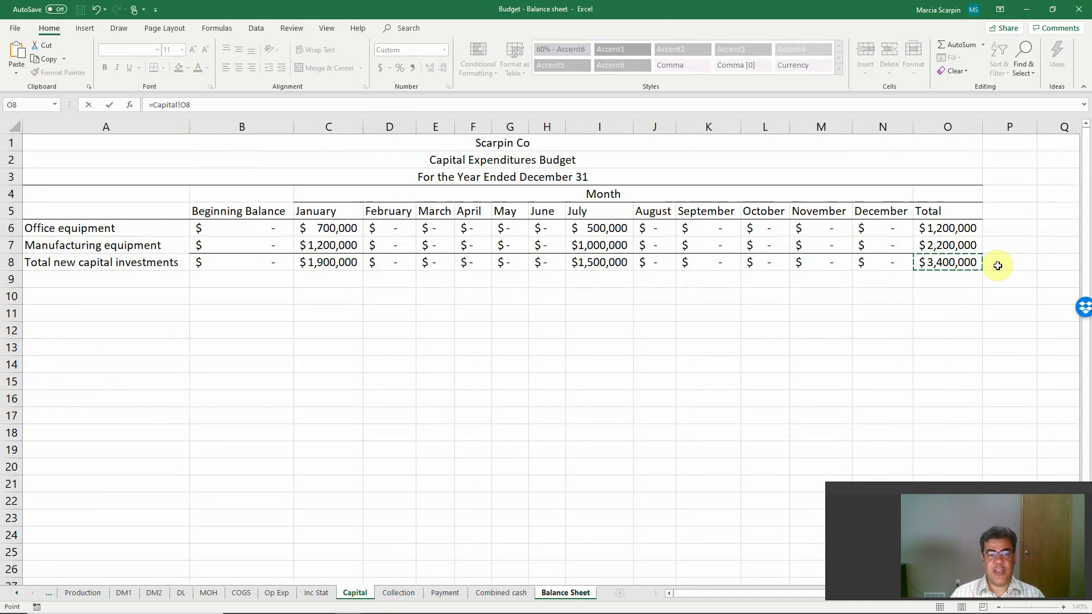
pyautogui.press('Return')
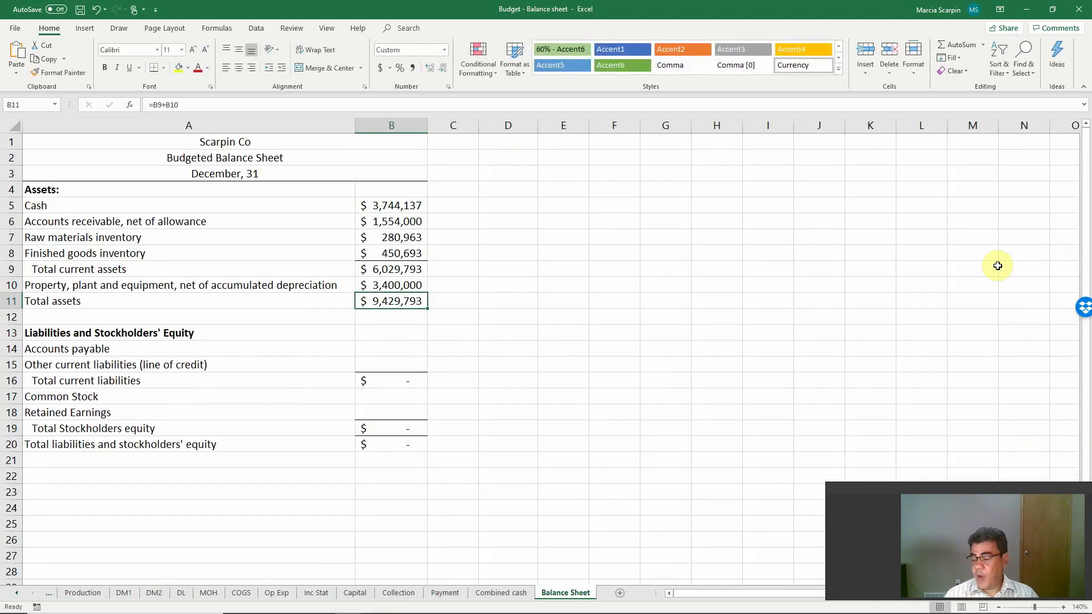
pyautogui.press('Up')
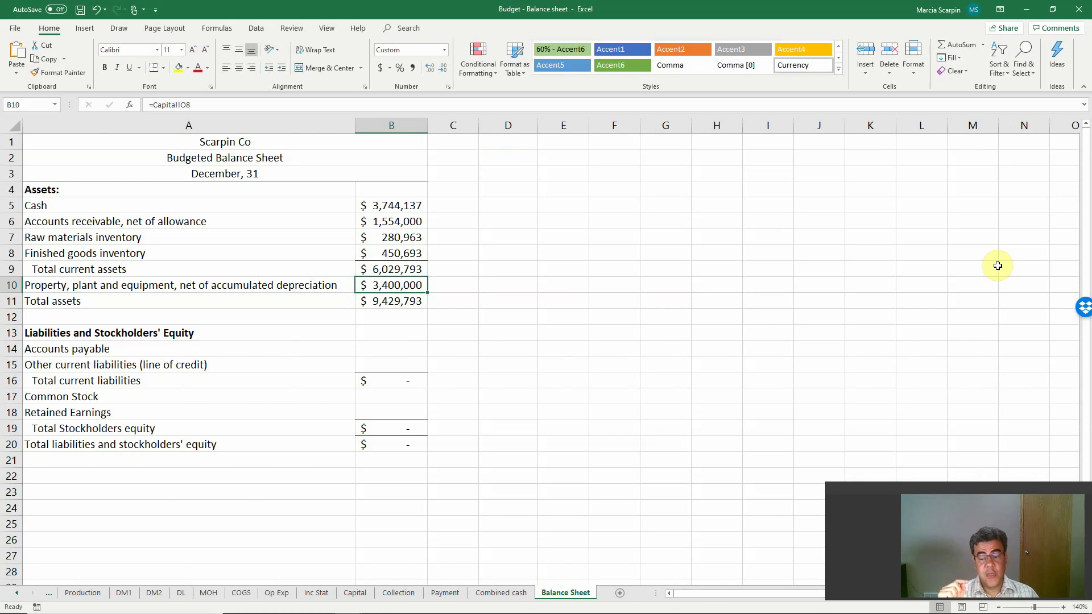
pyautogui.press('F2')
pyautogui.write('-')
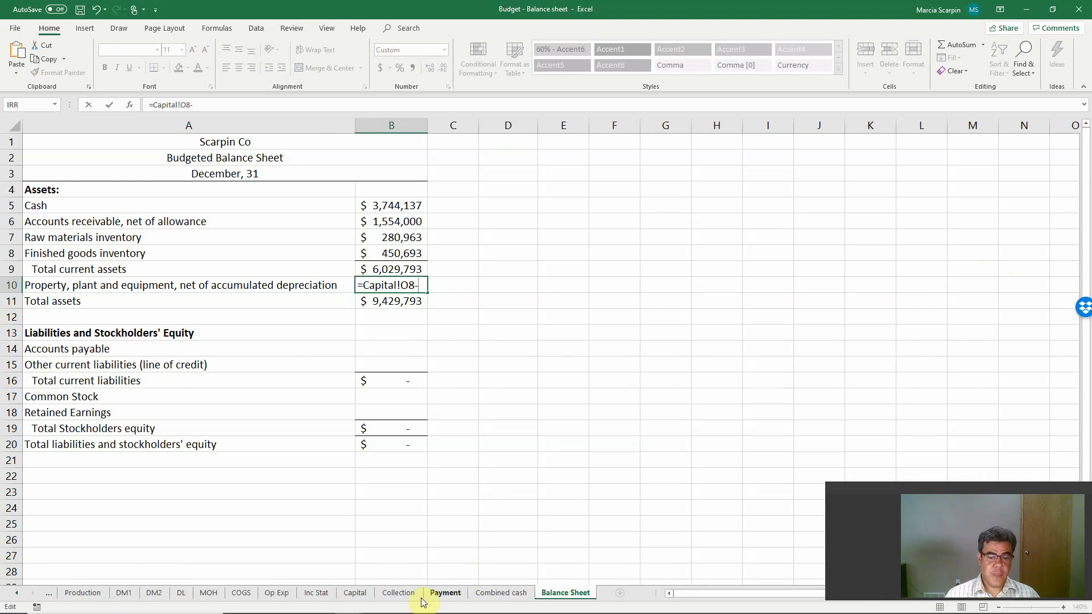
pyautogui.hotkey('alt', 'Tab')
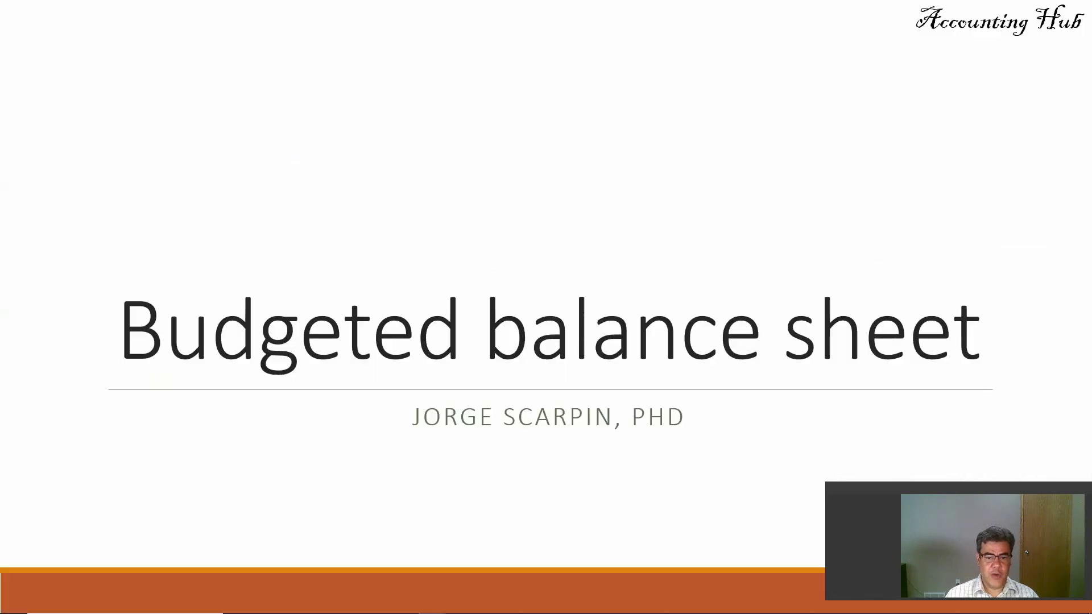
pyautogui.hotkey('alt', 'Tab')
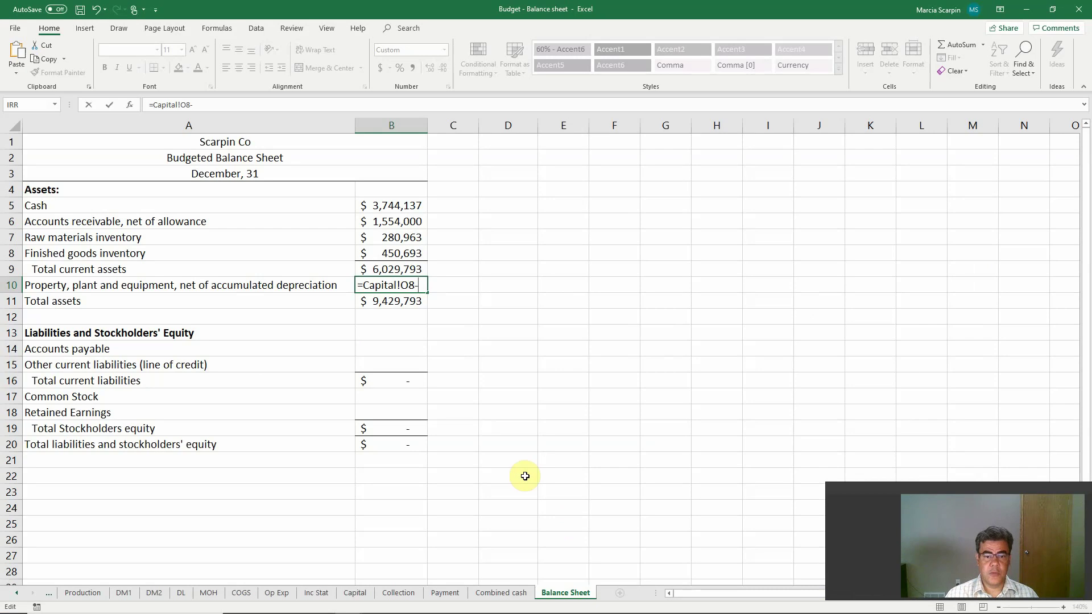
pyautogui.click(525, 476)
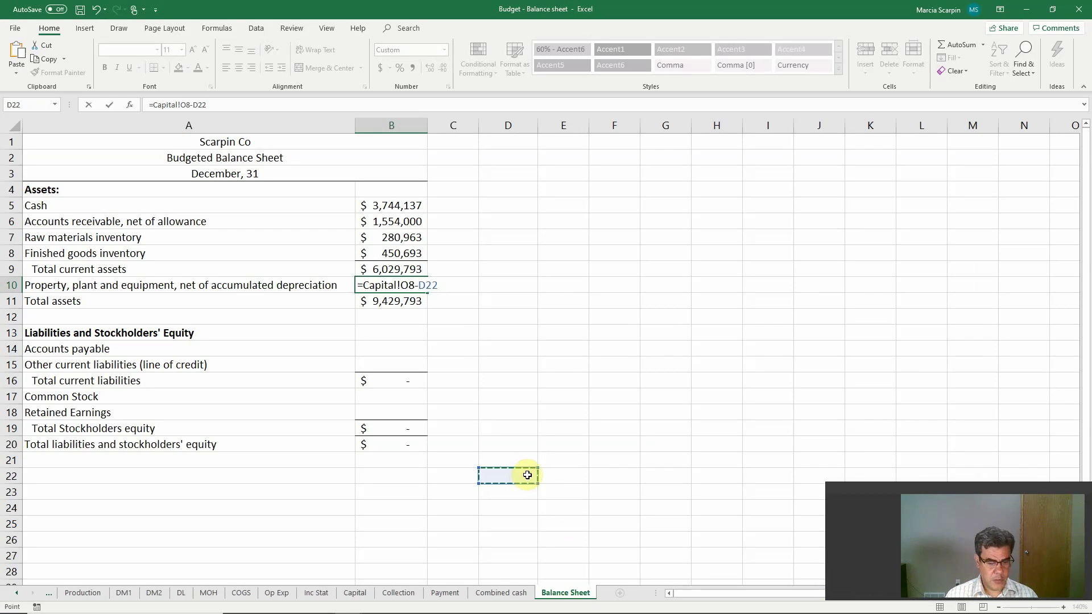
pyautogui.press('Escape')
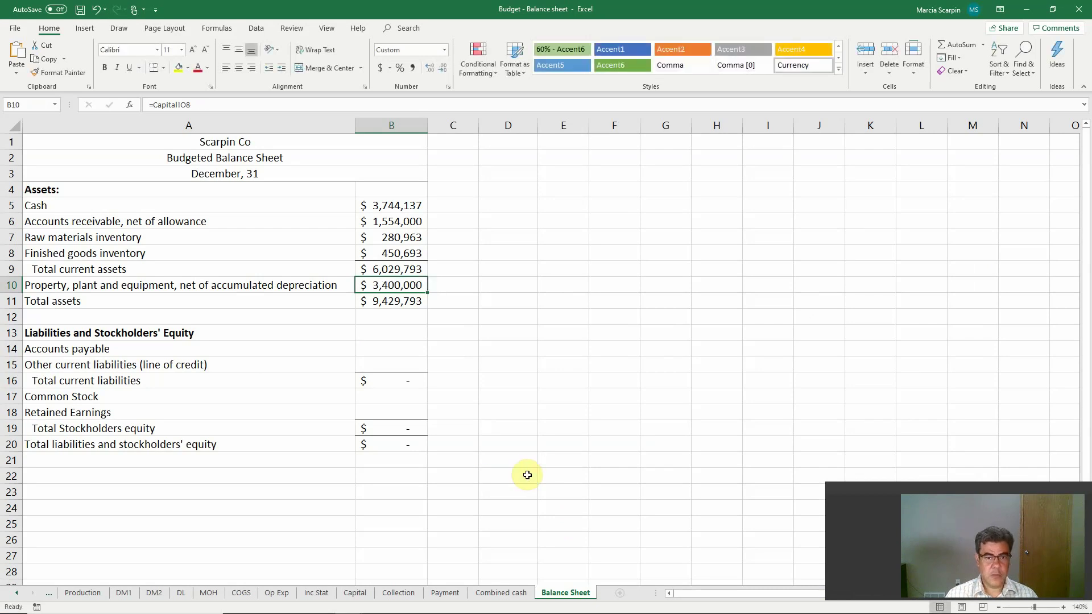
# Examine the beginning balances of the office and manufacturing equipment on the Capital sheet and return to the balance sheet.
pyautogui.click(401, 595)
pyautogui.click(355, 592)
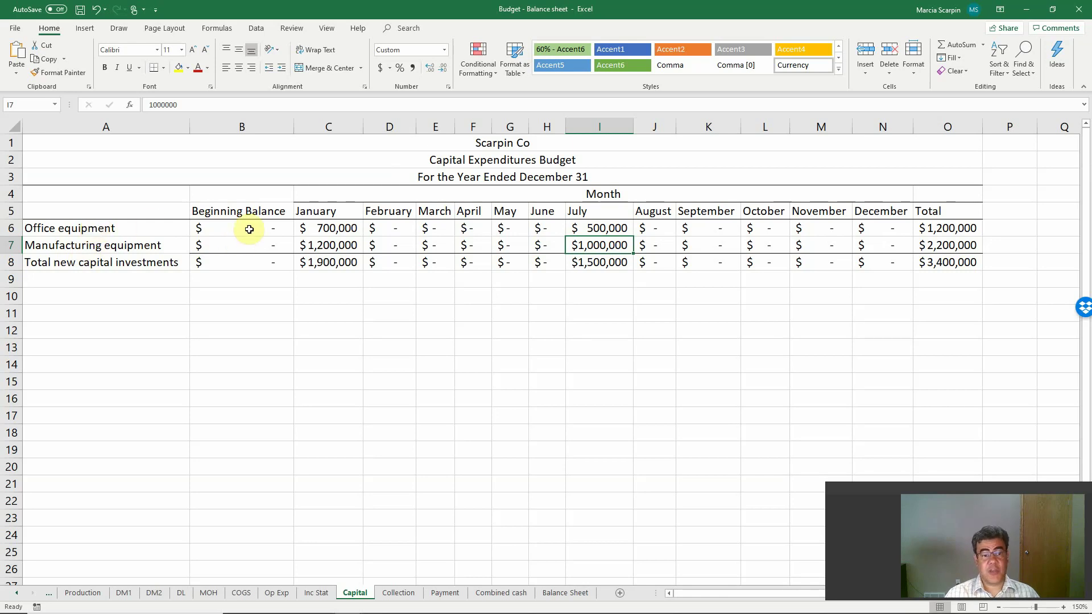
pyautogui.moveTo(249, 229); pyautogui.dragTo(257, 259)
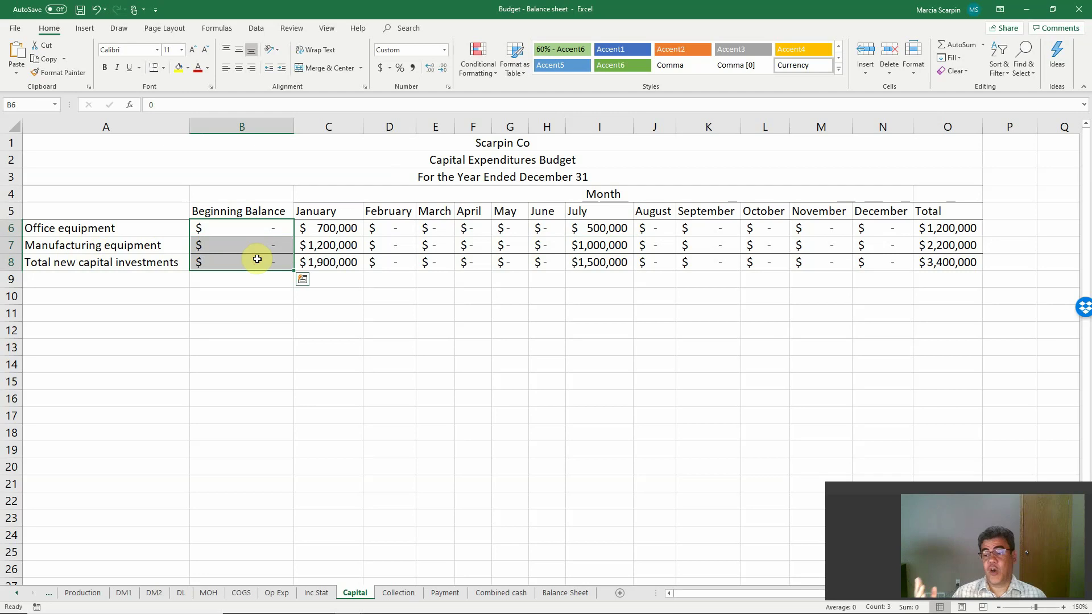
pyautogui.click(148, 249)
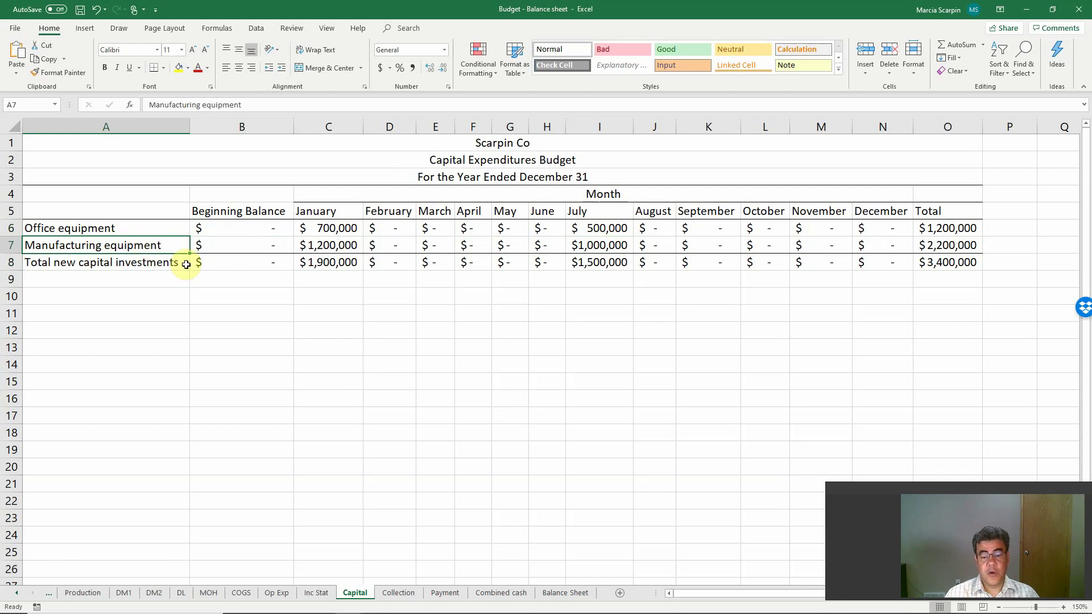
pyautogui.click(564, 593)
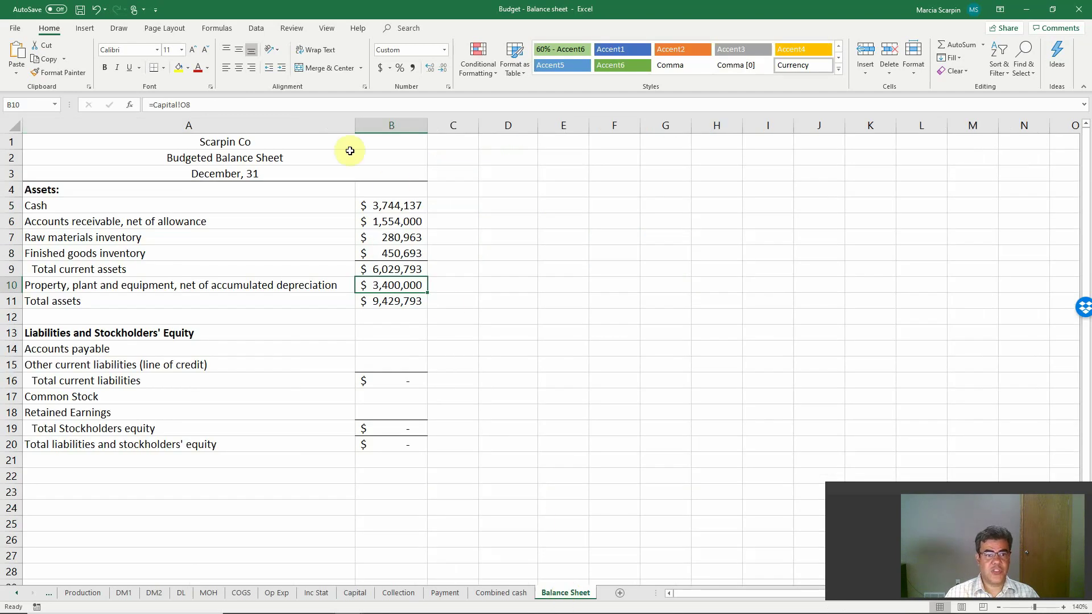
# Subtract the total depreciation on the MOH sheet (N14) and the Op Exp sheet (N15) from the property, plant and equipment formula in B10.
pyautogui.click(281, 106)
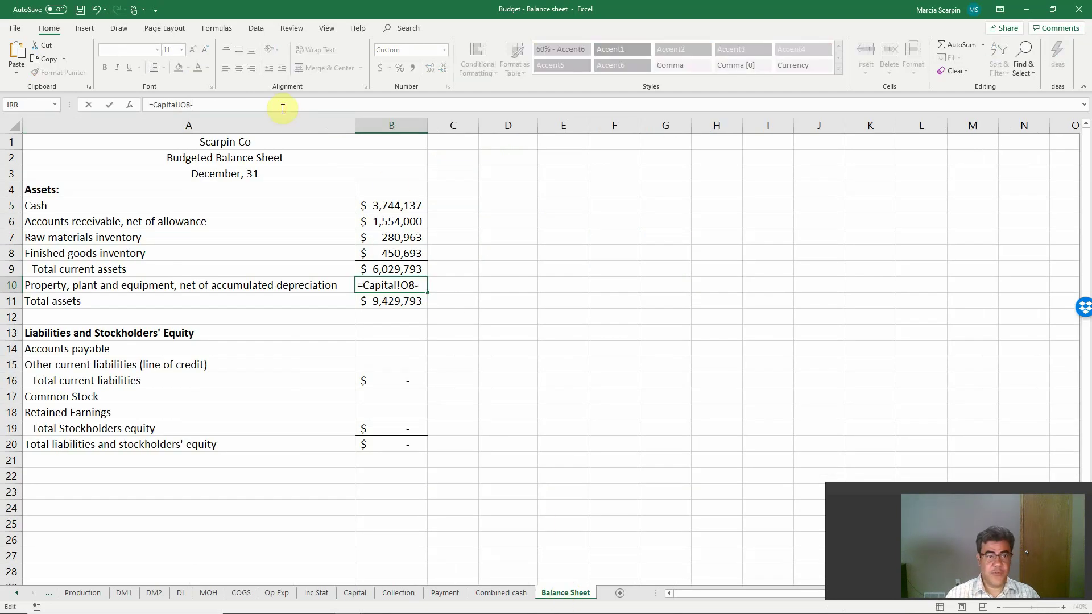
pyautogui.click(213, 593)
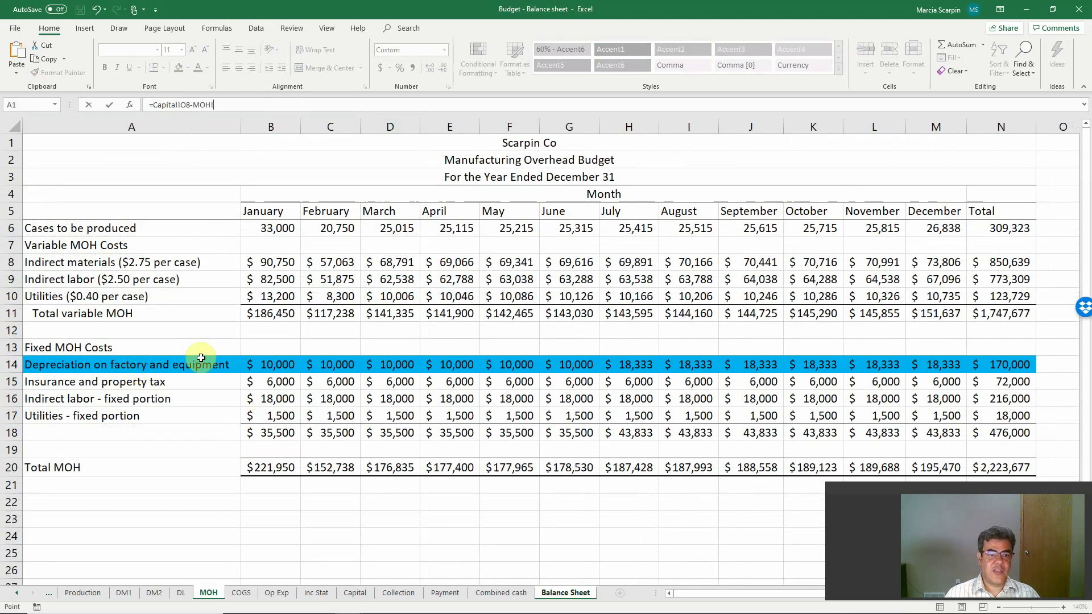
pyautogui.click(1002, 367)
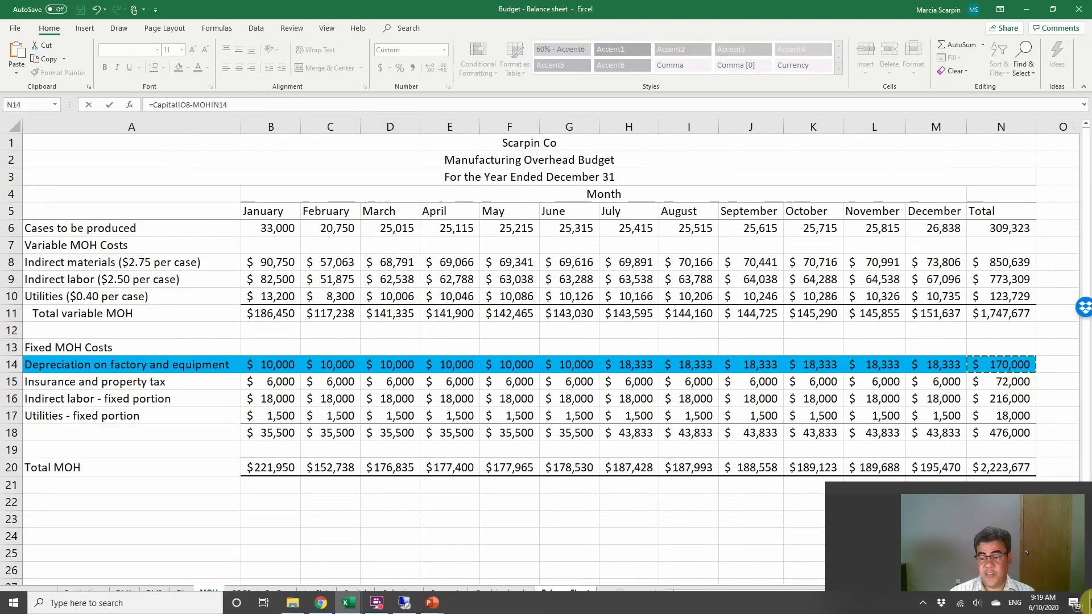
pyautogui.write('-')
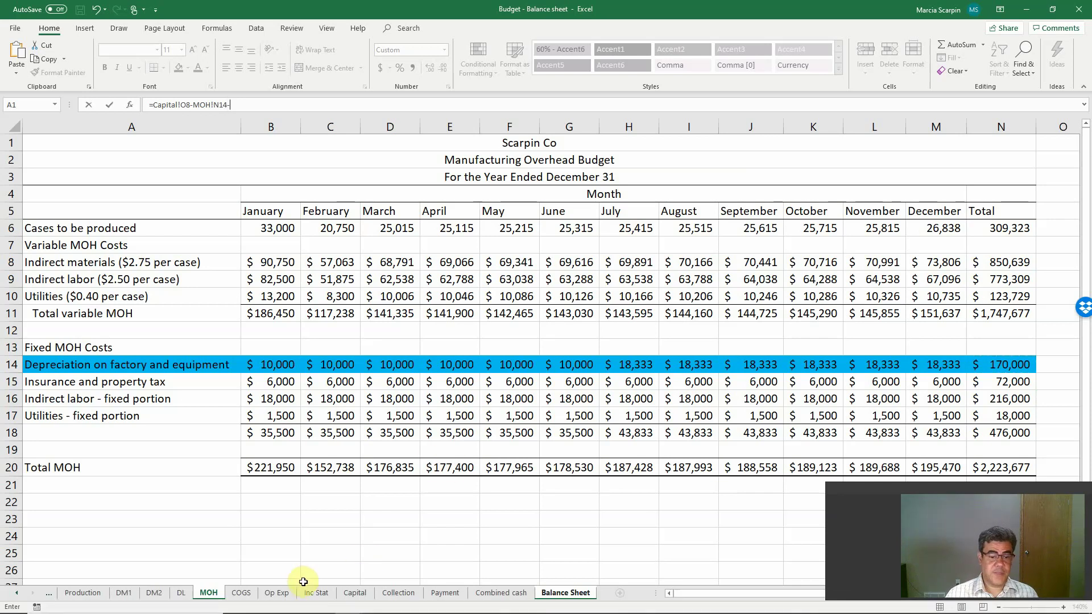
pyautogui.click(278, 594)
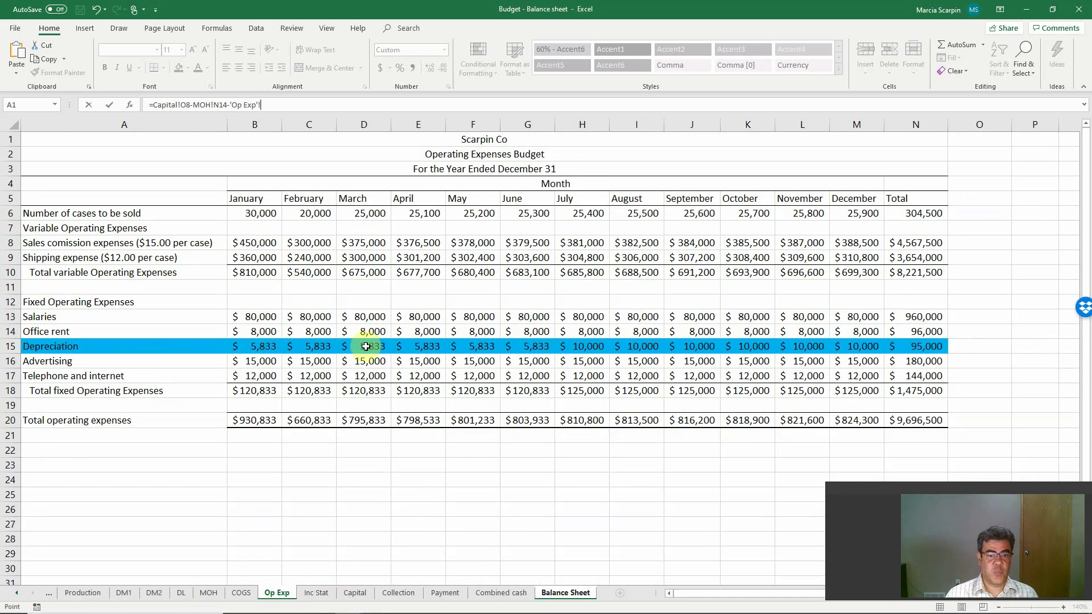
pyautogui.click(894, 346)
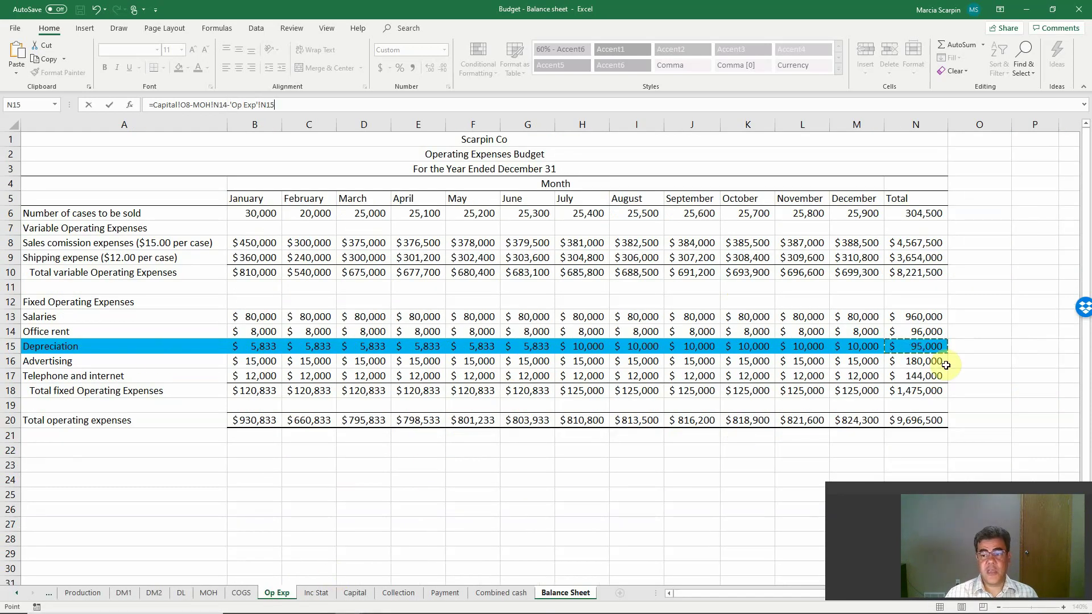
pyautogui.press('Return')
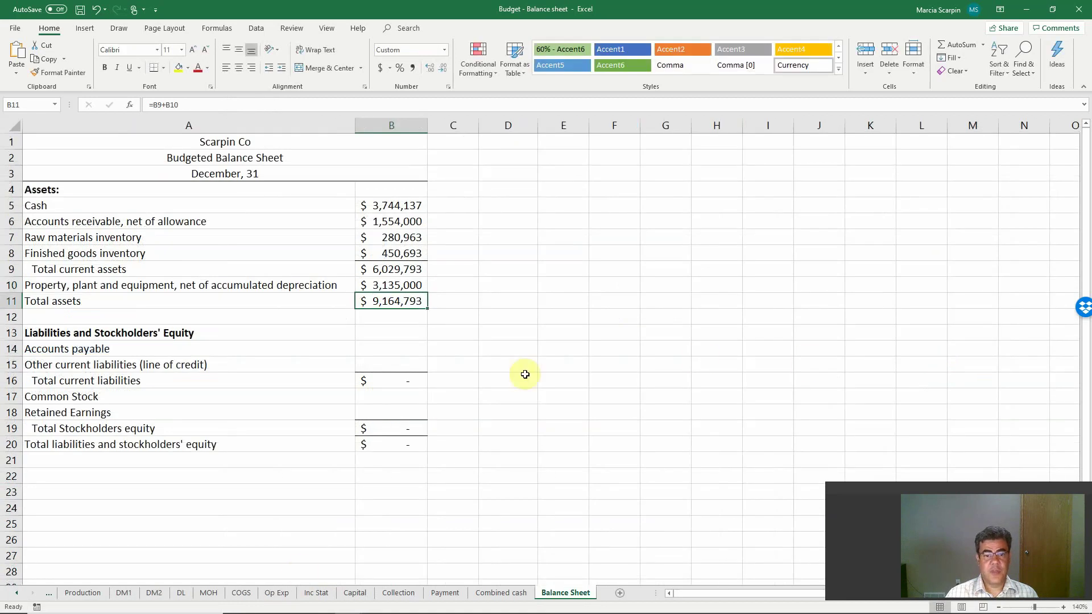
pyautogui.click(651, 260)
pyautogui.click(1072, 540)
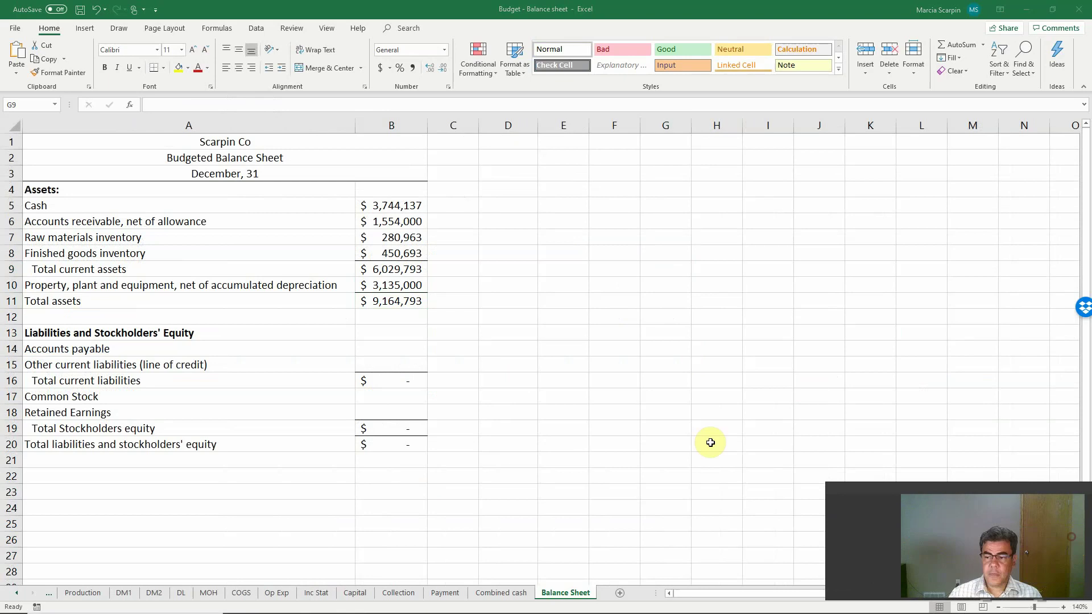
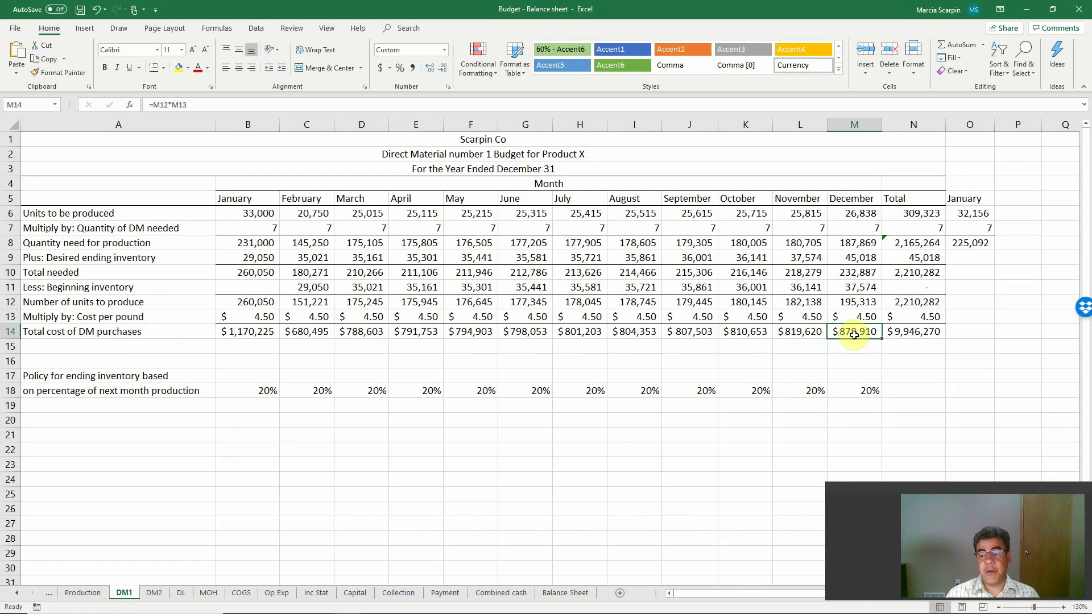
# Calculate accounts payable in B14 as the December total cost of DM purchases on the DM1 sheet (M14) plus that on the DM2 sheet (M14).
pyautogui.click(564, 594)
pyautogui.write('+')
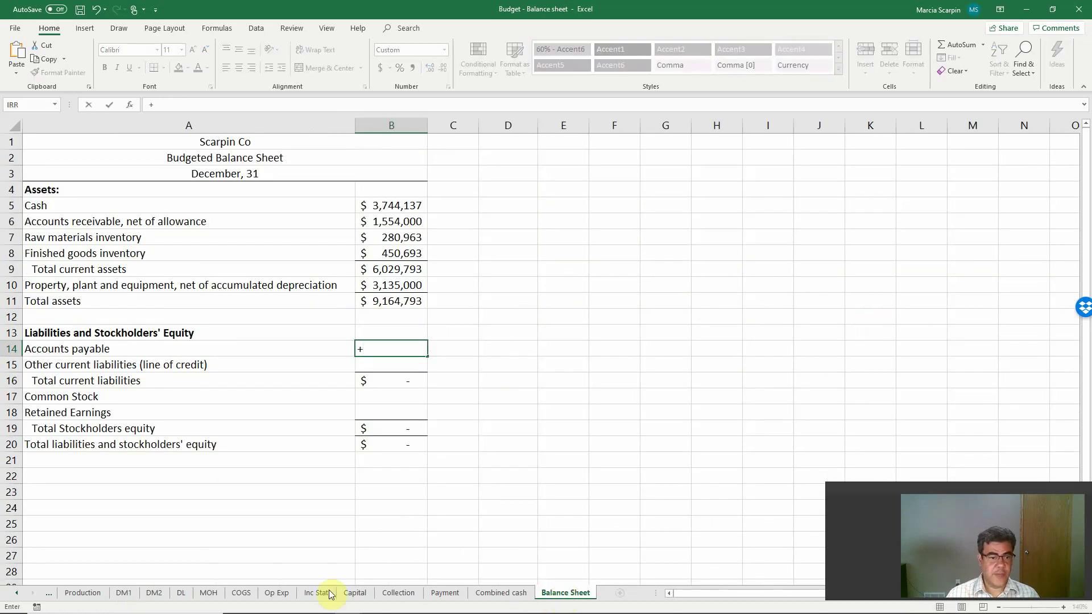
pyautogui.click(125, 593)
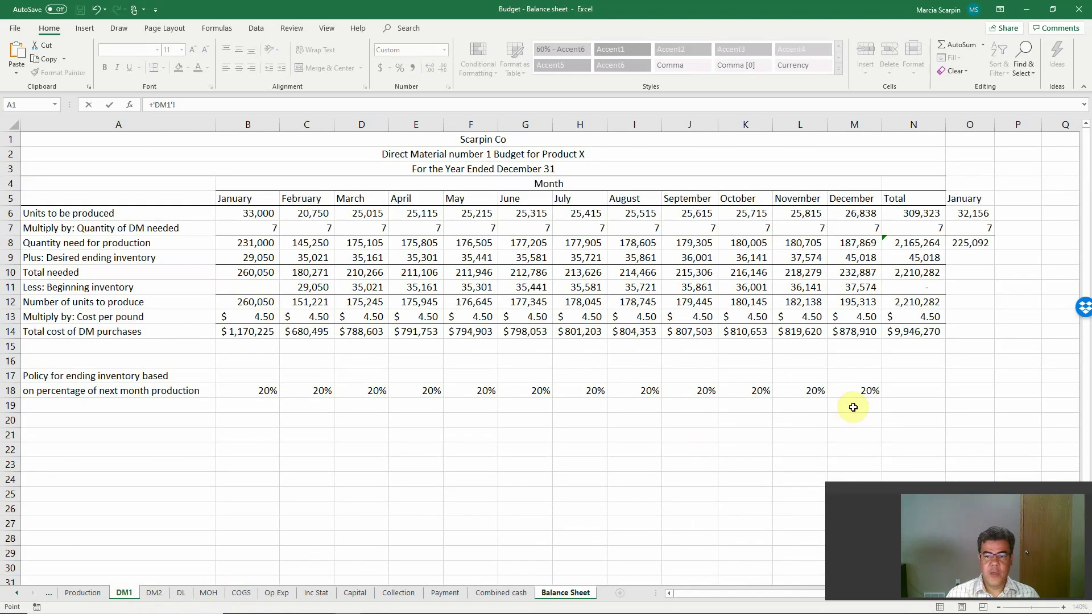
pyautogui.click(851, 331)
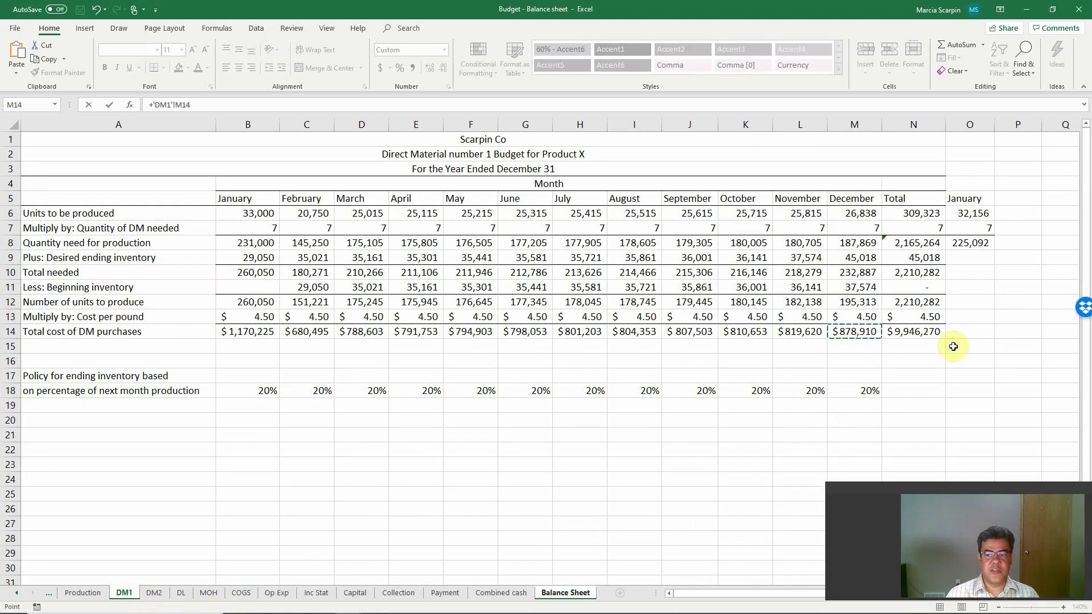
pyautogui.write('+')
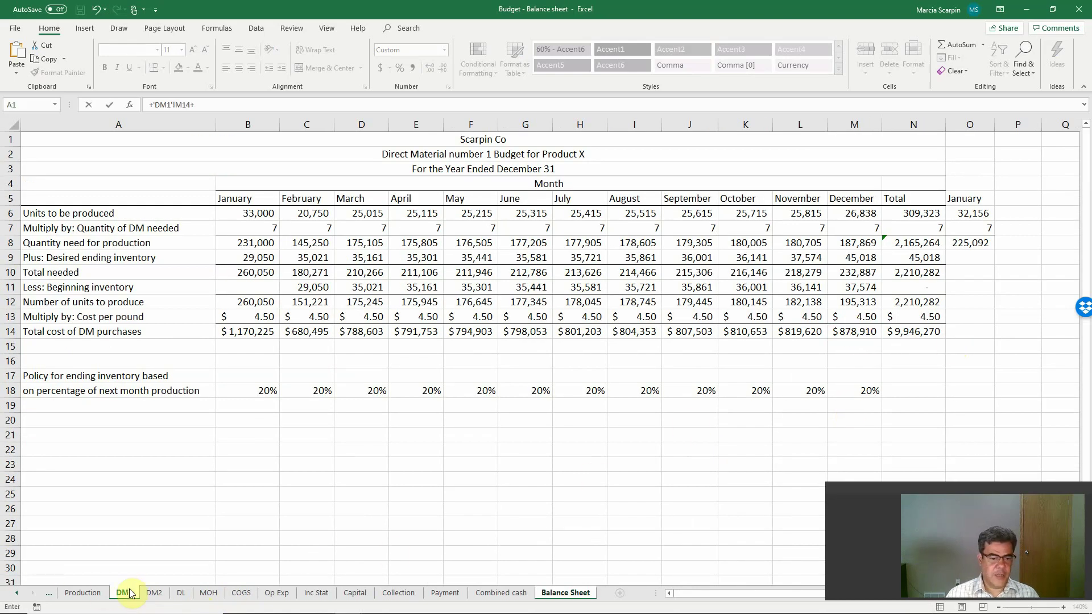
pyautogui.click(152, 593)
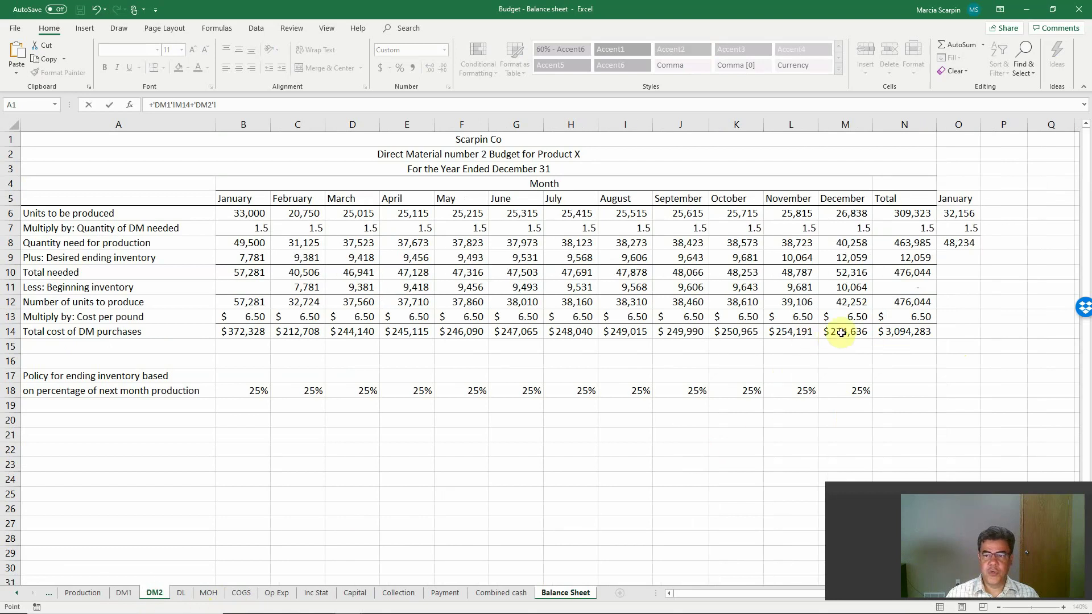
pyautogui.click(843, 331)
pyautogui.press('Return')
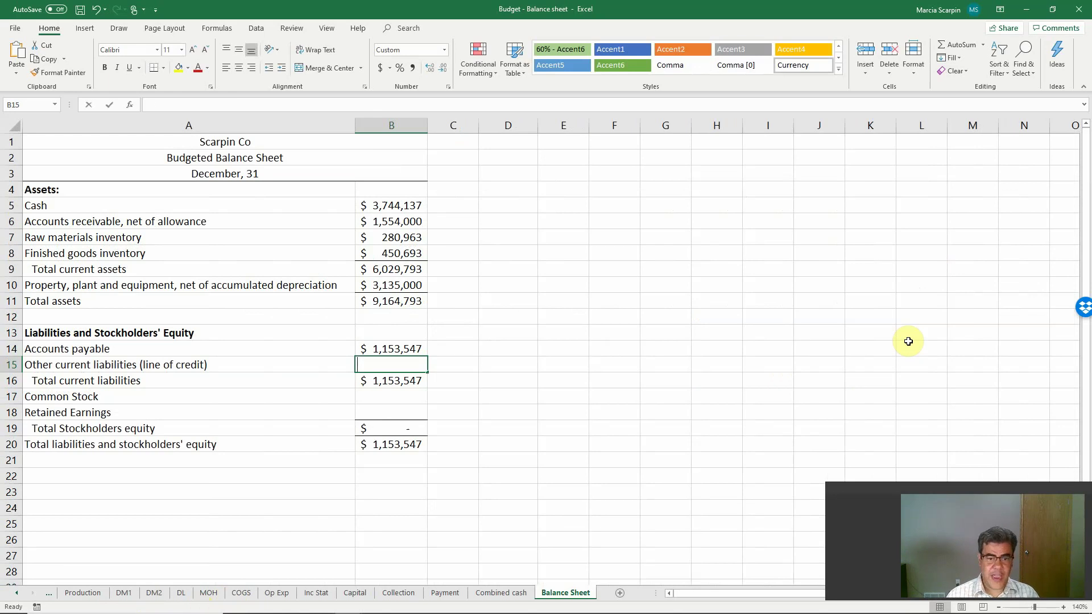
# Link other current liabilities (line of credit) in B15 to December's new borrowings, cell M13 of the Combined cash sheet.
pyautogui.write('=')
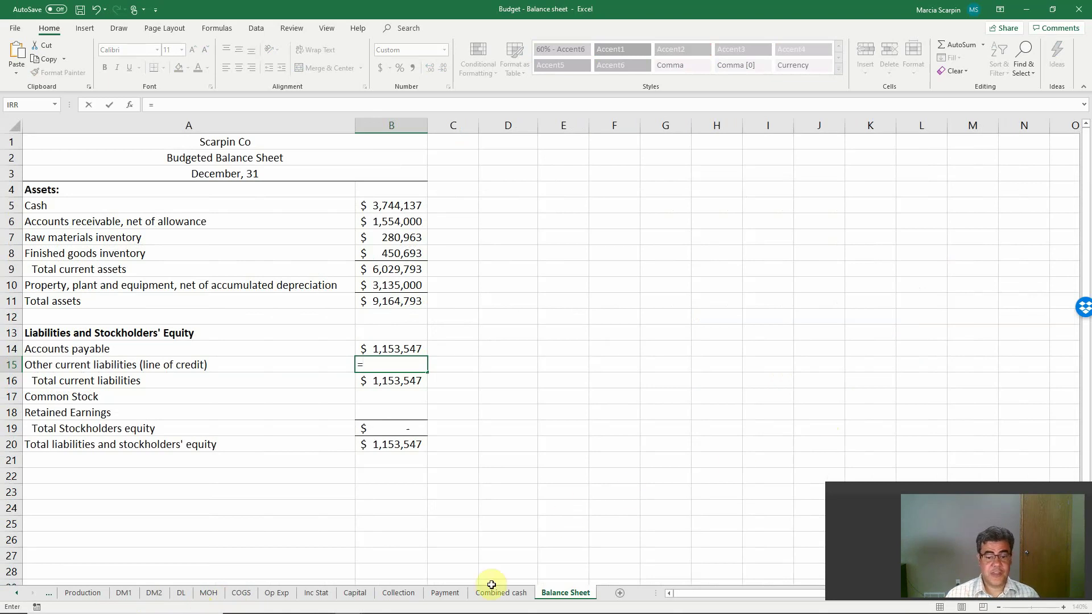
pyautogui.click(496, 587)
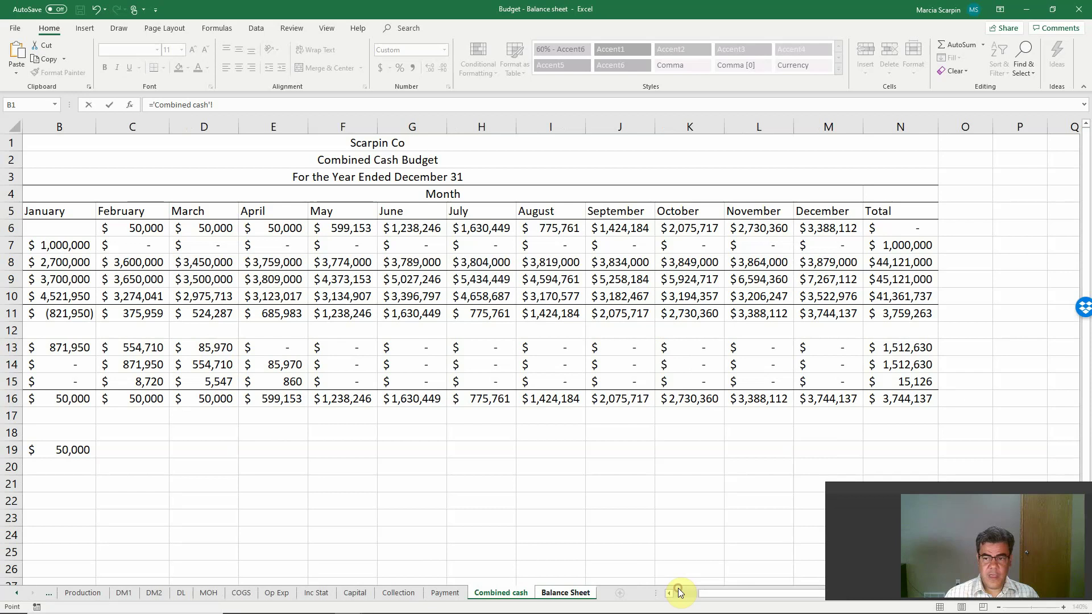
pyautogui.click(669, 592)
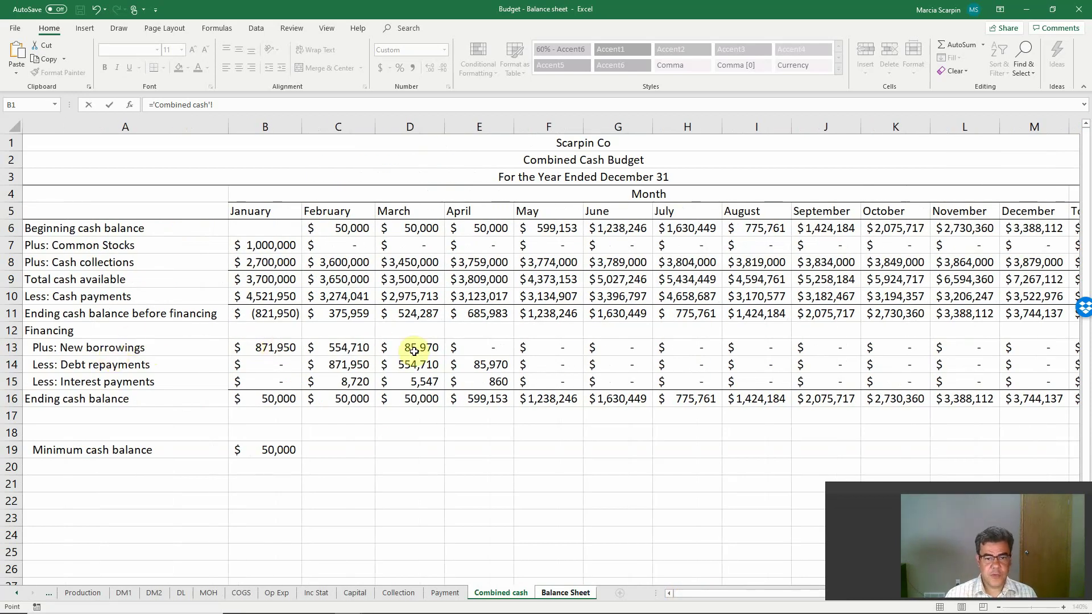
pyautogui.click(279, 346)
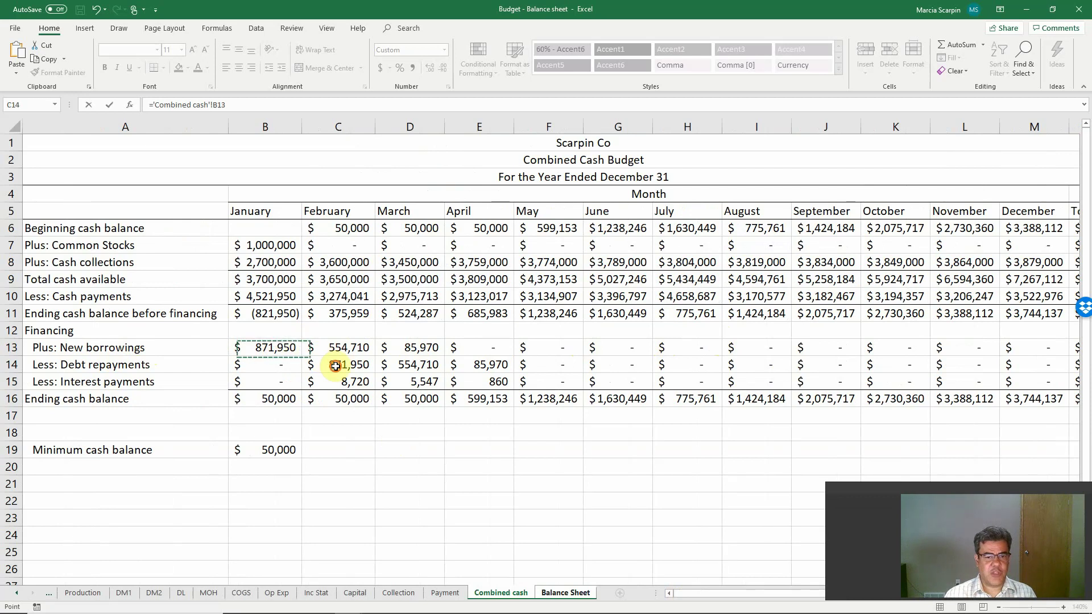
pyautogui.click(367, 365)
pyautogui.click(359, 348)
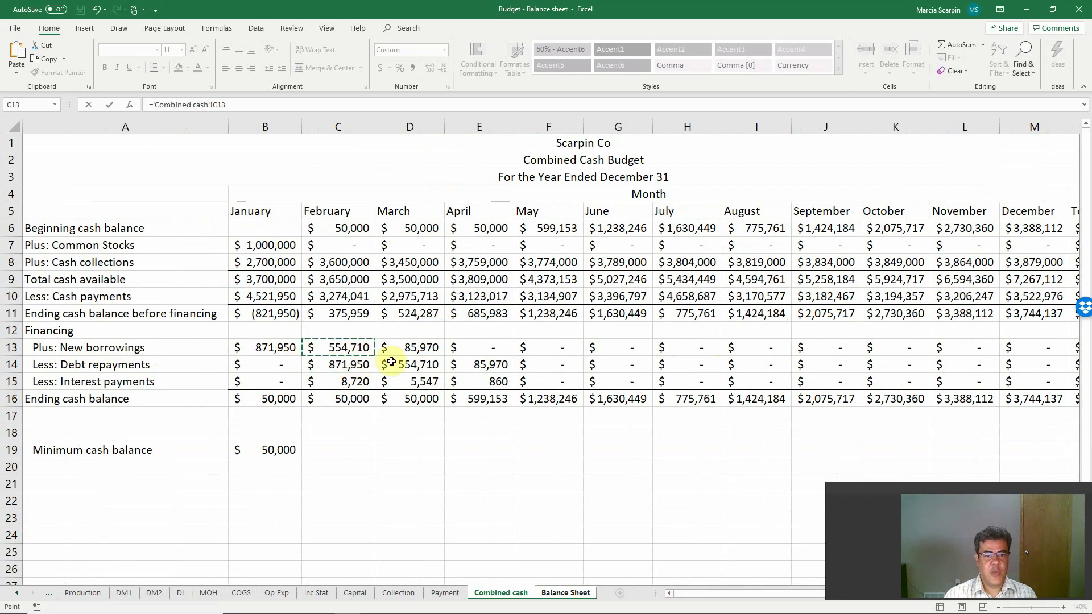
pyautogui.click(419, 366)
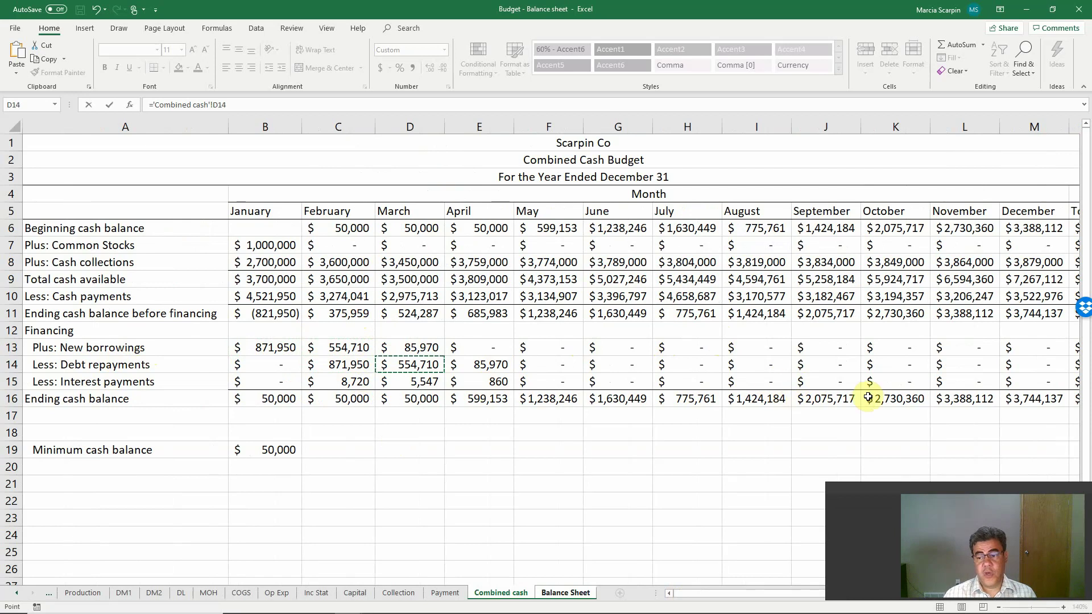
pyautogui.click(1024, 351)
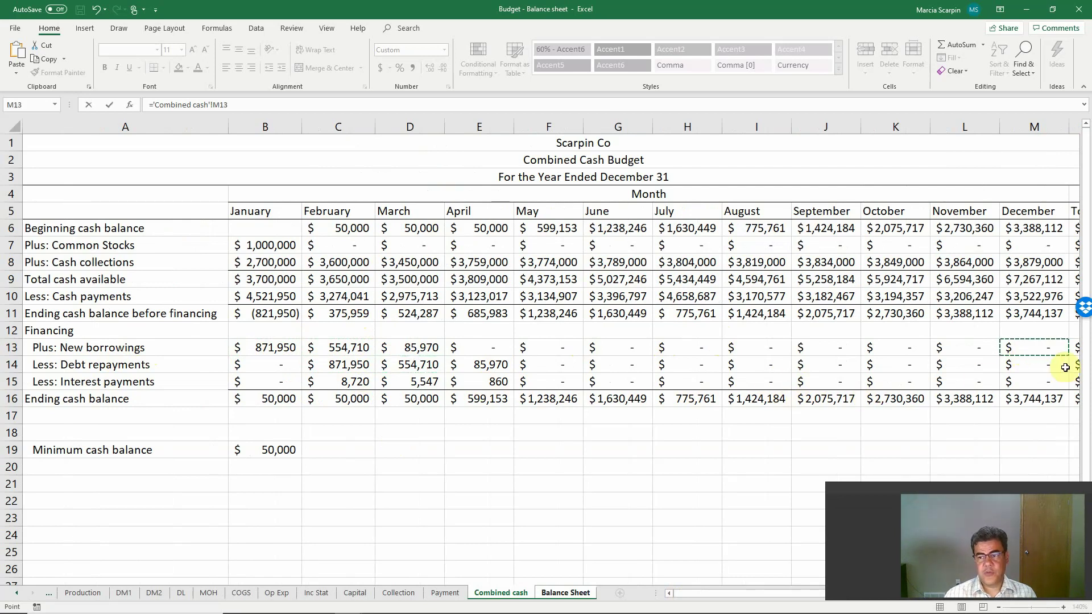
pyautogui.press('Return')
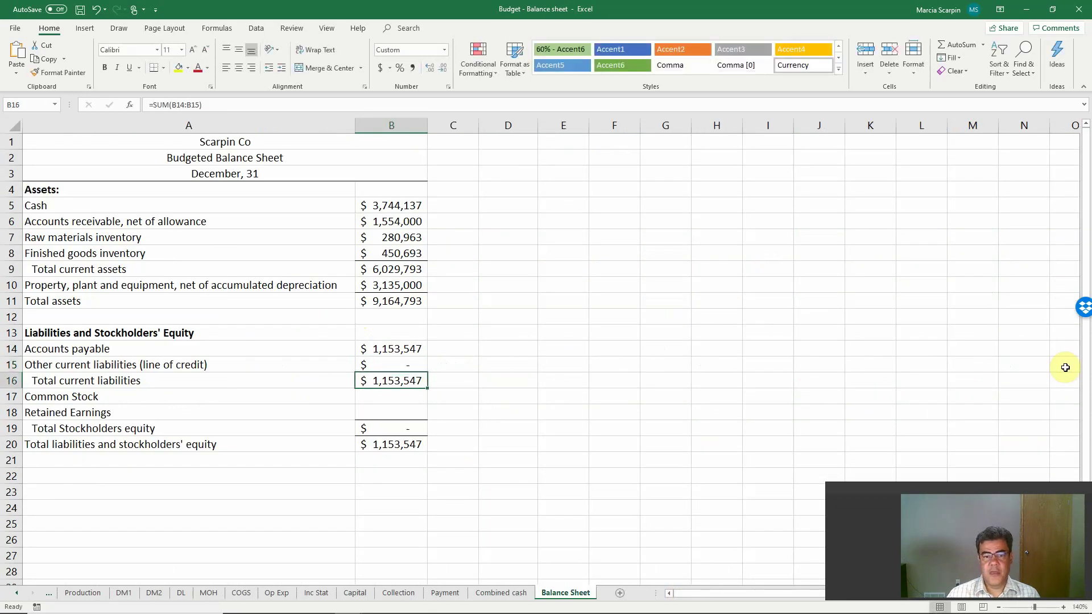
# Link common stock in B17 to the total common stocks amount, cell N7 of the Combined cash sheet.
pyautogui.press('Return')
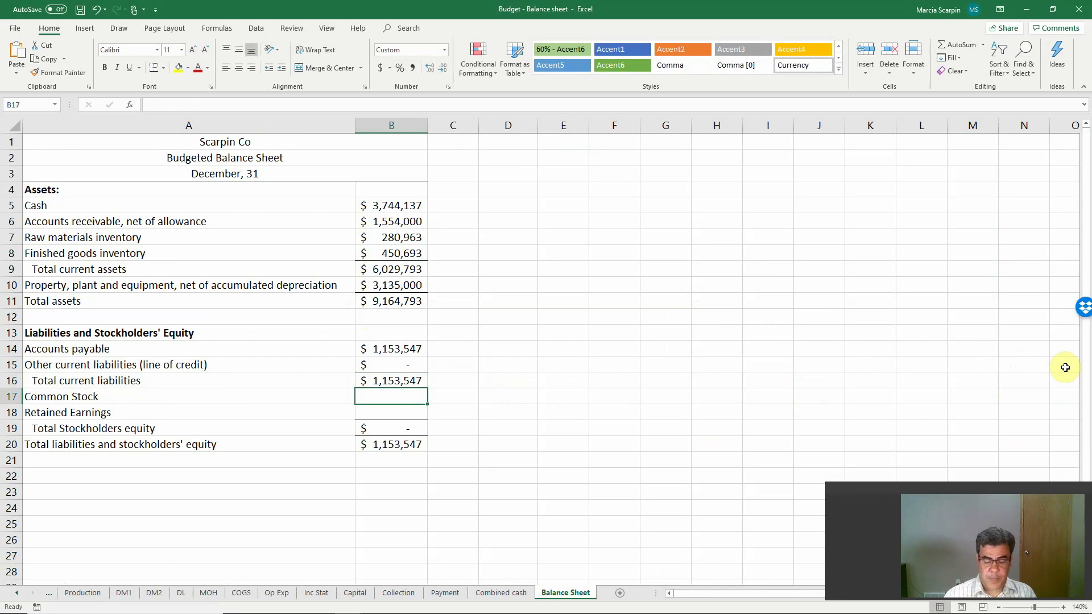
pyautogui.write('=')
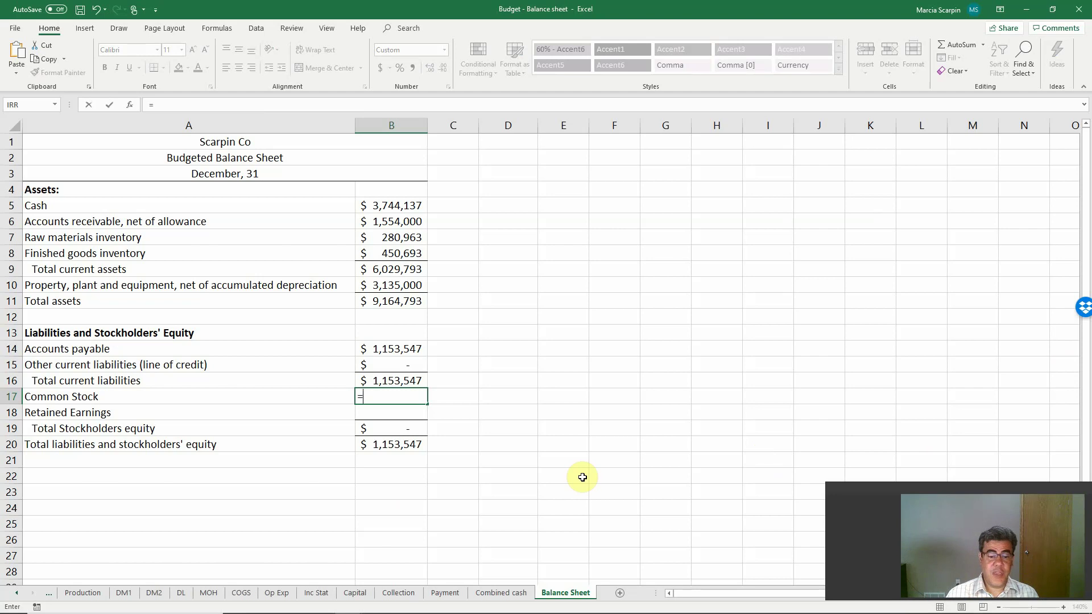
pyautogui.click(496, 593)
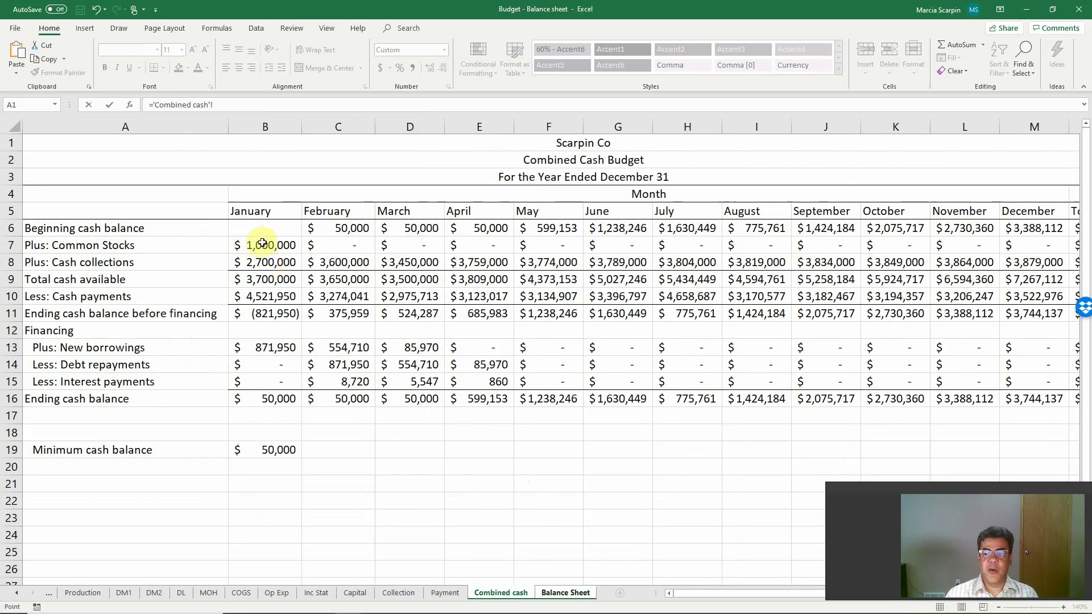
pyautogui.click(1045, 238)
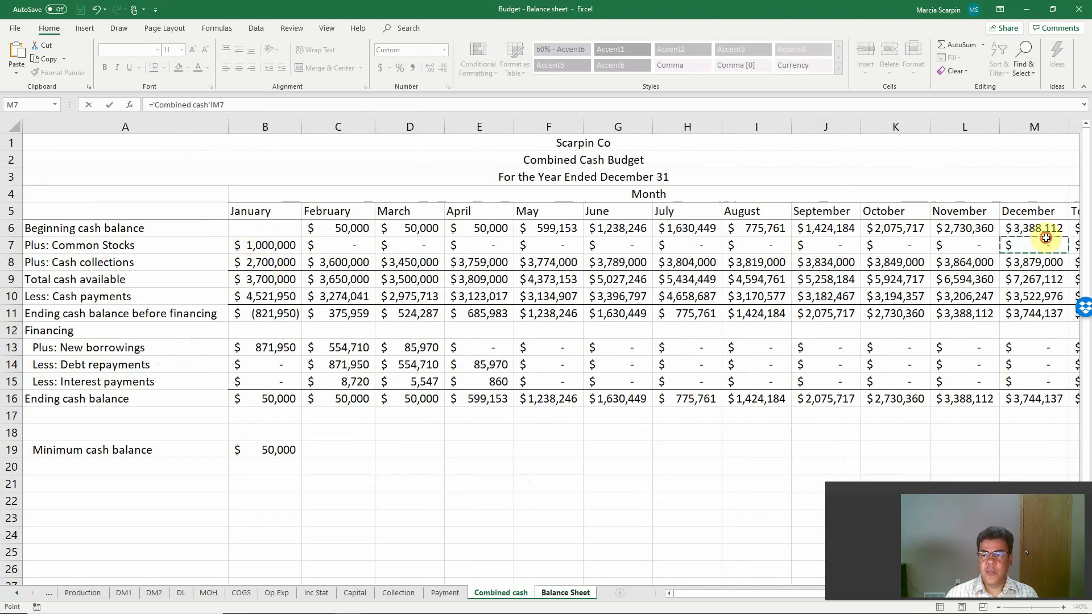
pyautogui.press('Right')
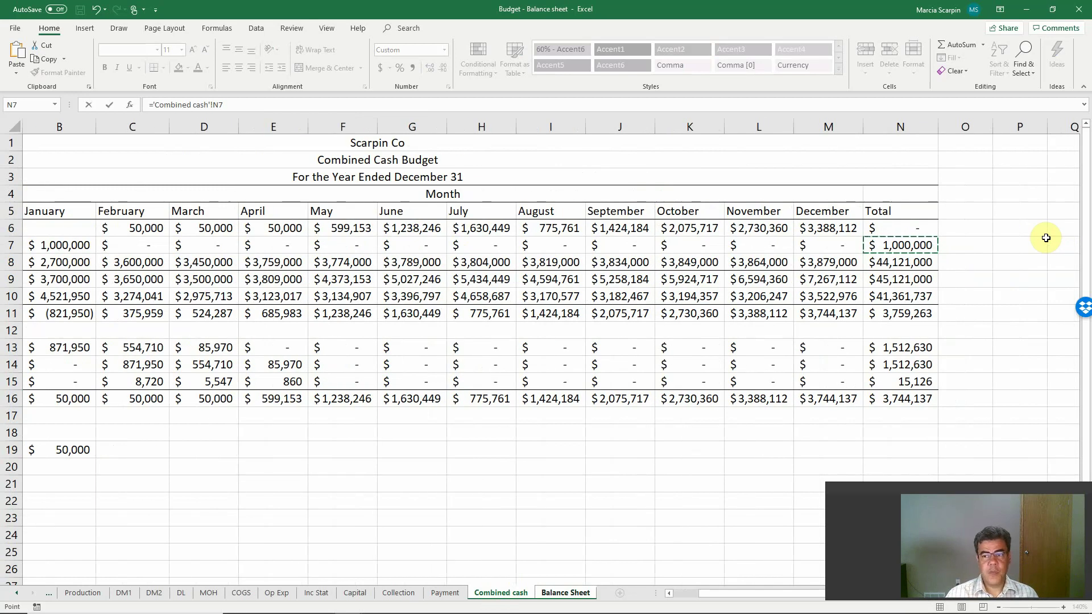
pyautogui.press('Return')
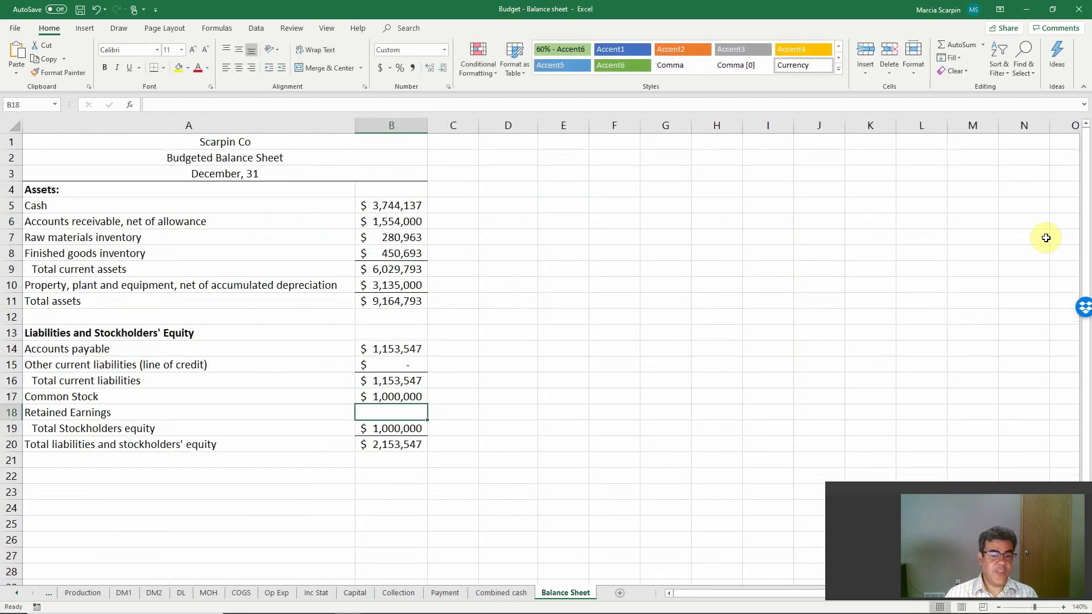
# Link retained earnings in B18 to the total net income, cell N12 of the Inc Stat sheet.
pyautogui.write('=')
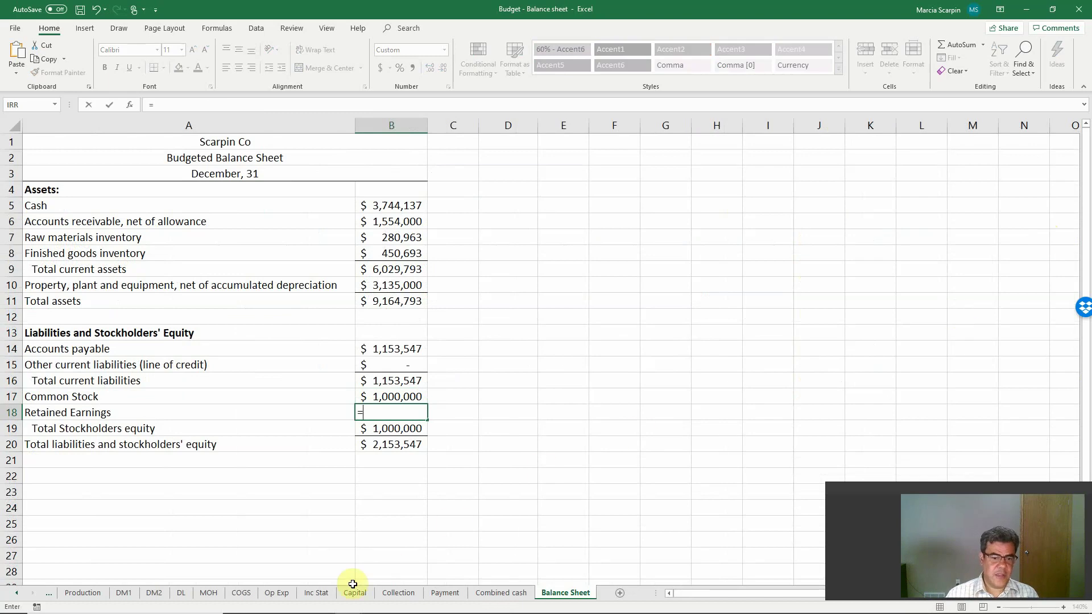
pyautogui.click(322, 599)
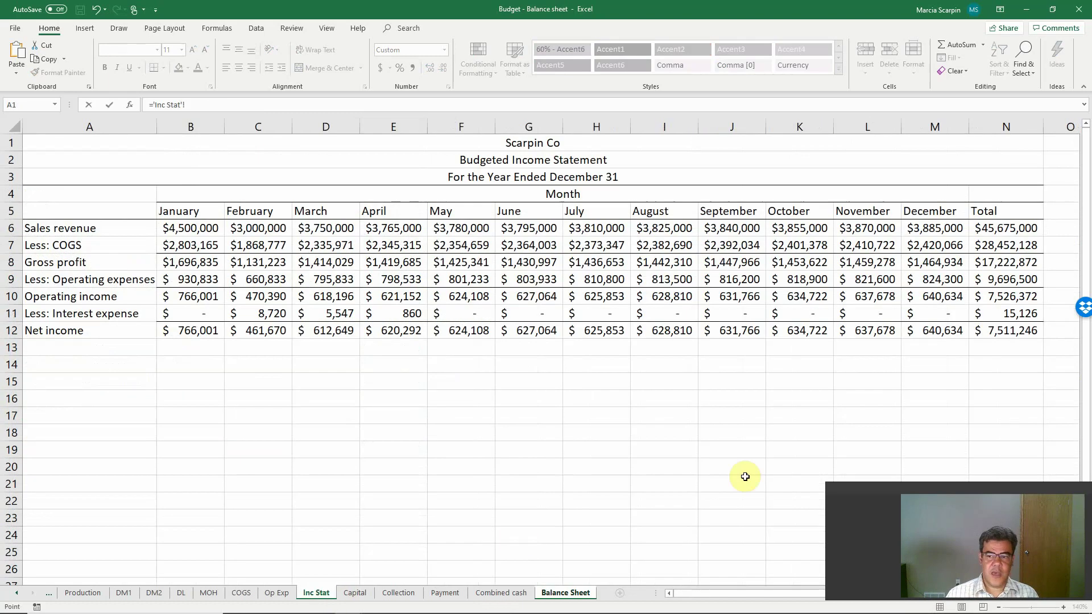
pyautogui.click(1003, 329)
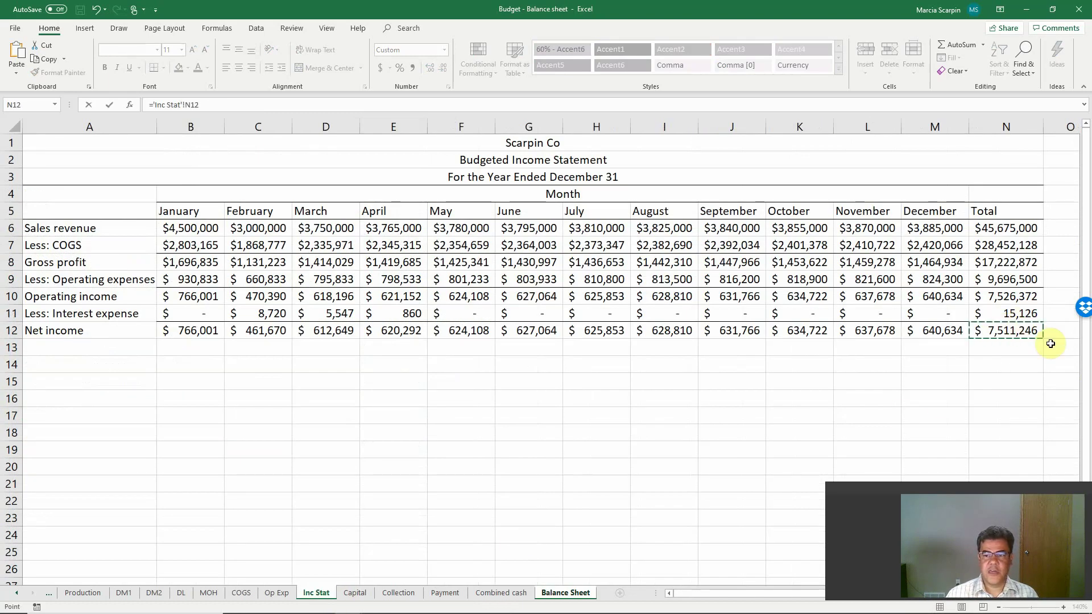
pyautogui.press('Return')
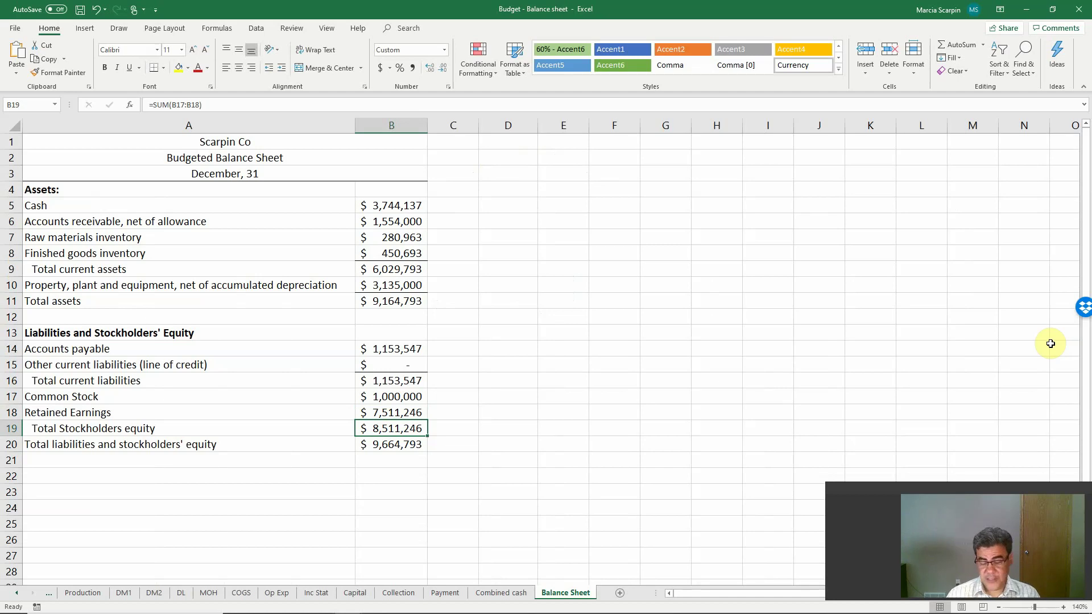
# Examine the cash payments for dividends on the Payment sheet, month by month through to the yearly total in N11.
pyautogui.press('Up')
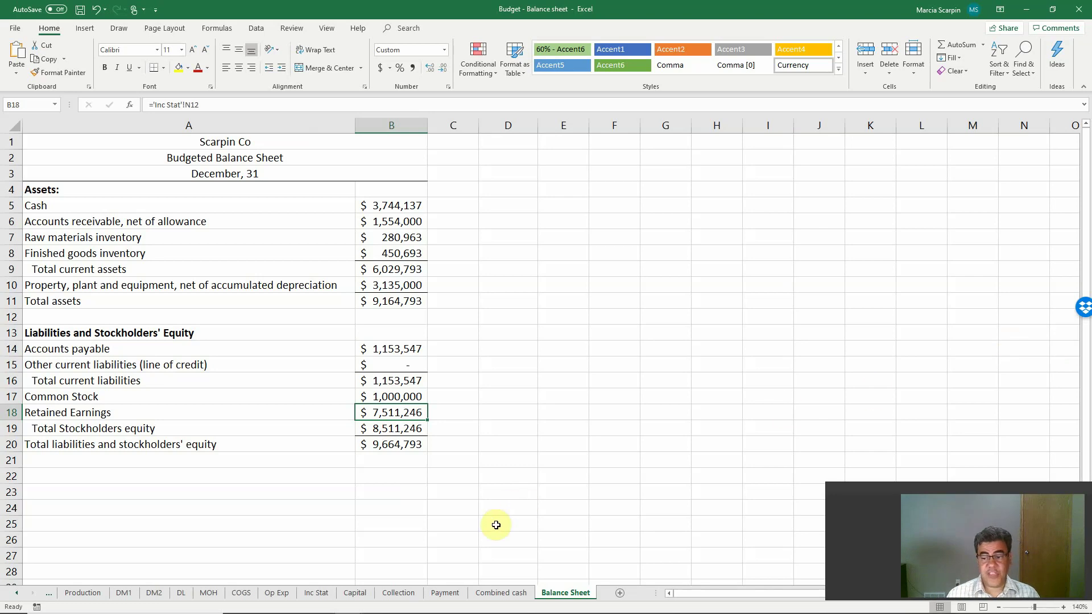
pyautogui.click(447, 594)
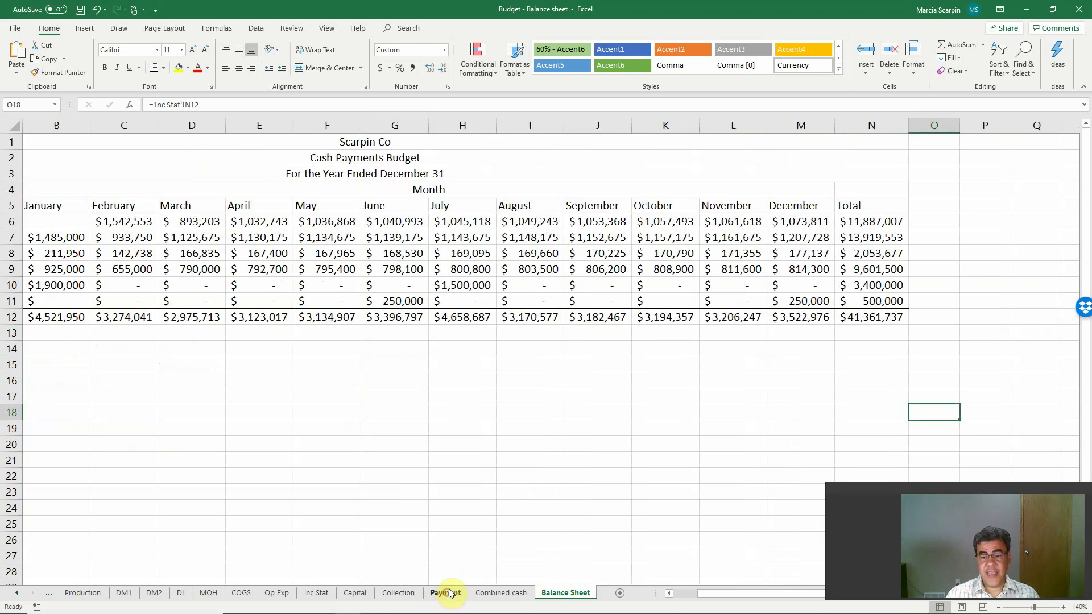
pyautogui.press('Home')
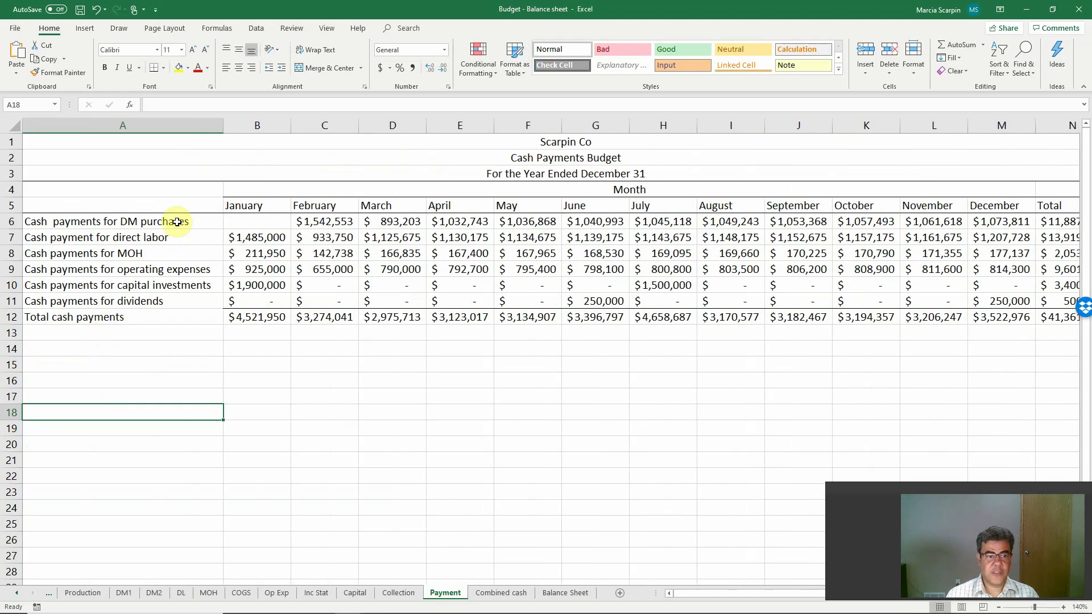
pyautogui.click(159, 301)
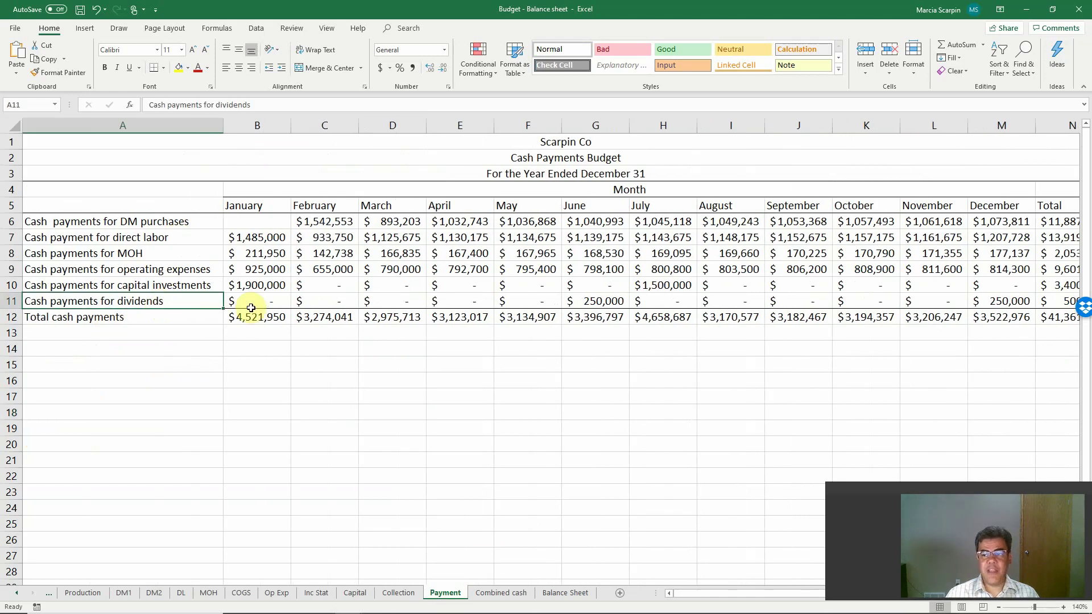
pyautogui.press('Right')
pyautogui.press('Right')
pyautogui.press('Right')
pyautogui.press('Right')
pyautogui.press('Right')
pyautogui.press('Right')
pyautogui.press('Right')
pyautogui.press('Right')
pyautogui.press('Right')
pyautogui.press('Right')
pyautogui.press('Right')
pyautogui.press('Right')
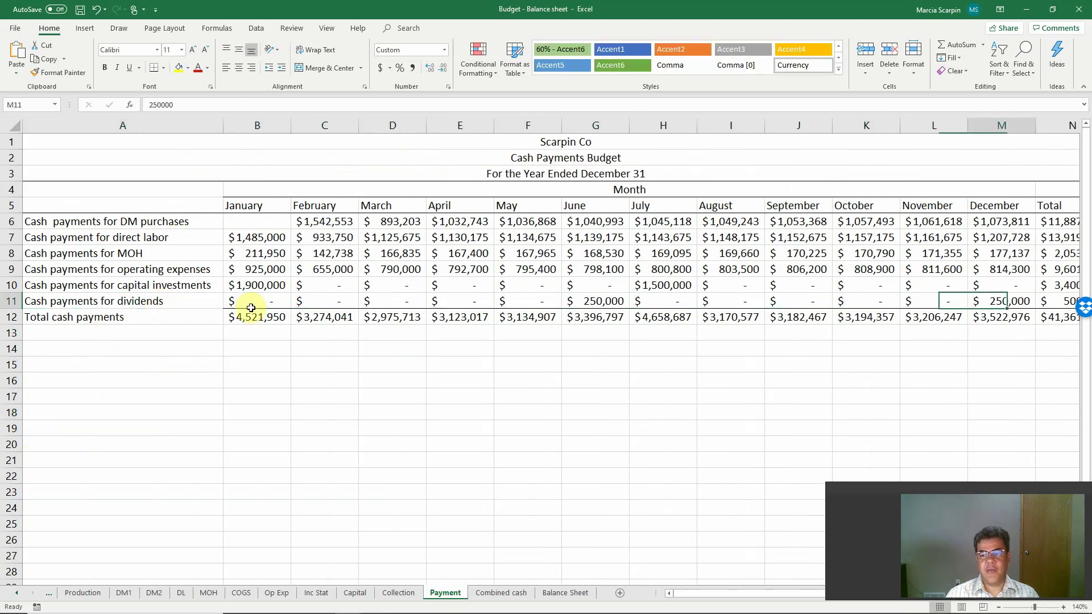
pyautogui.press('Right')
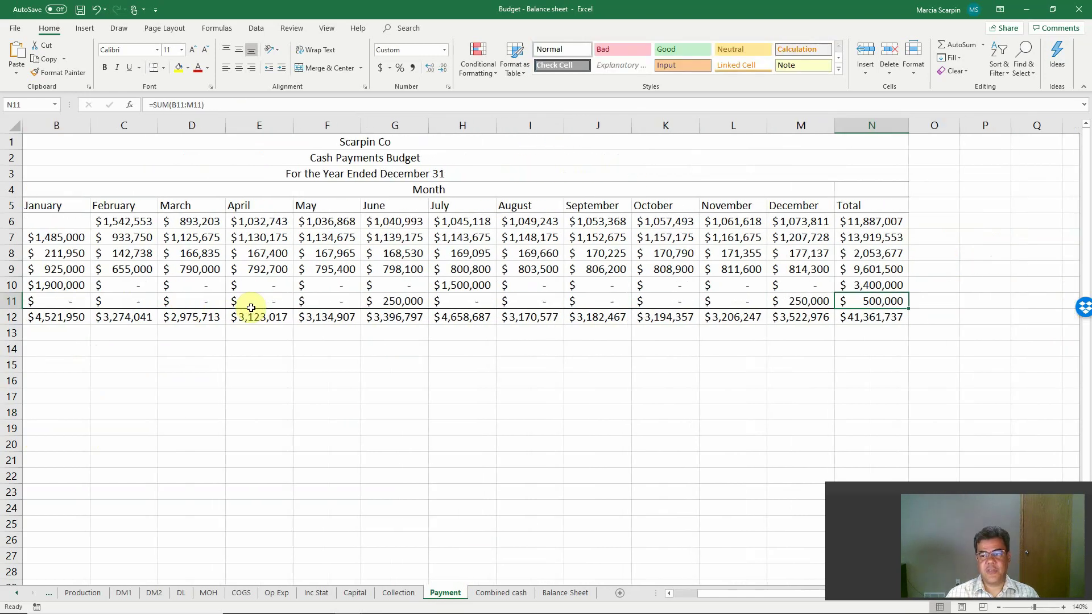
# Subtract the total cash payments for dividends, cell N11 of the Payment sheet, from the retained earnings formula in B18 of the Balance Sheet.
pyautogui.click(565, 594)
pyautogui.press('F2')
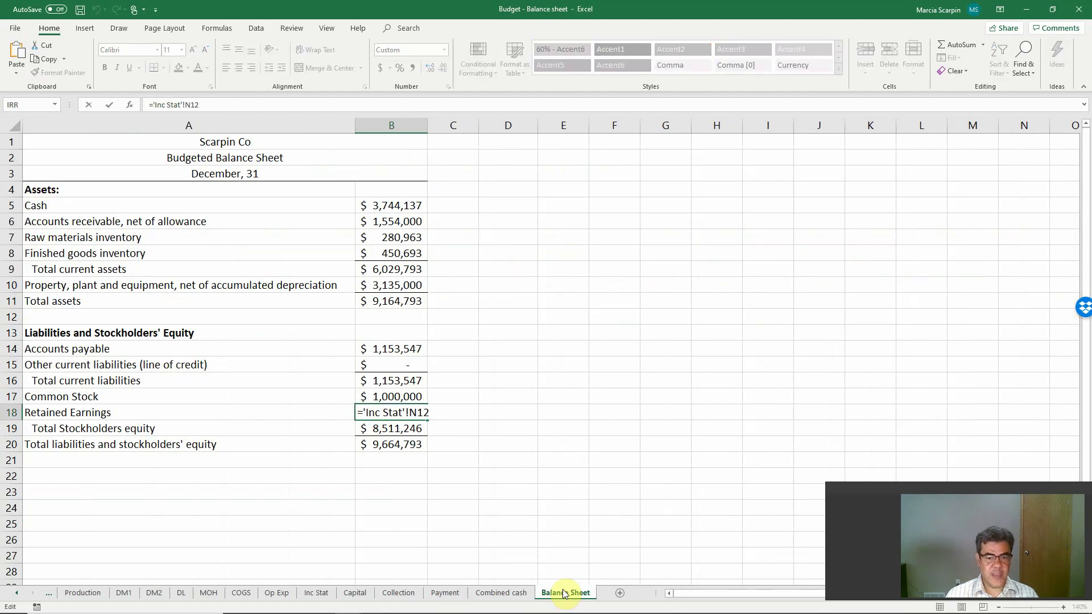
pyautogui.write('-')
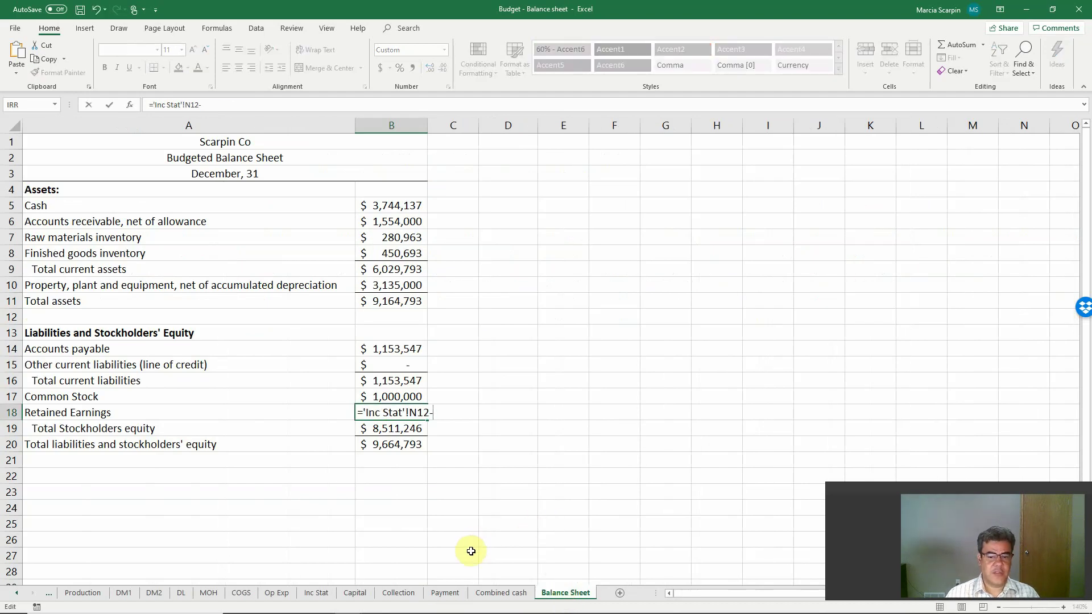
pyautogui.click(444, 593)
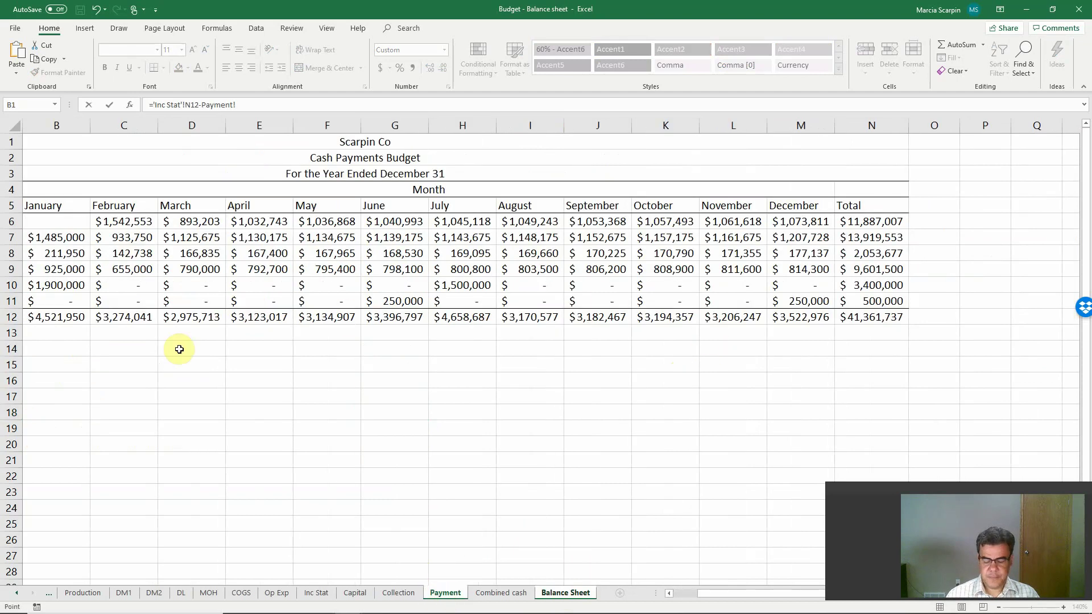
pyautogui.hscroll(-2, 179, 349)
pyautogui.click(278, 299)
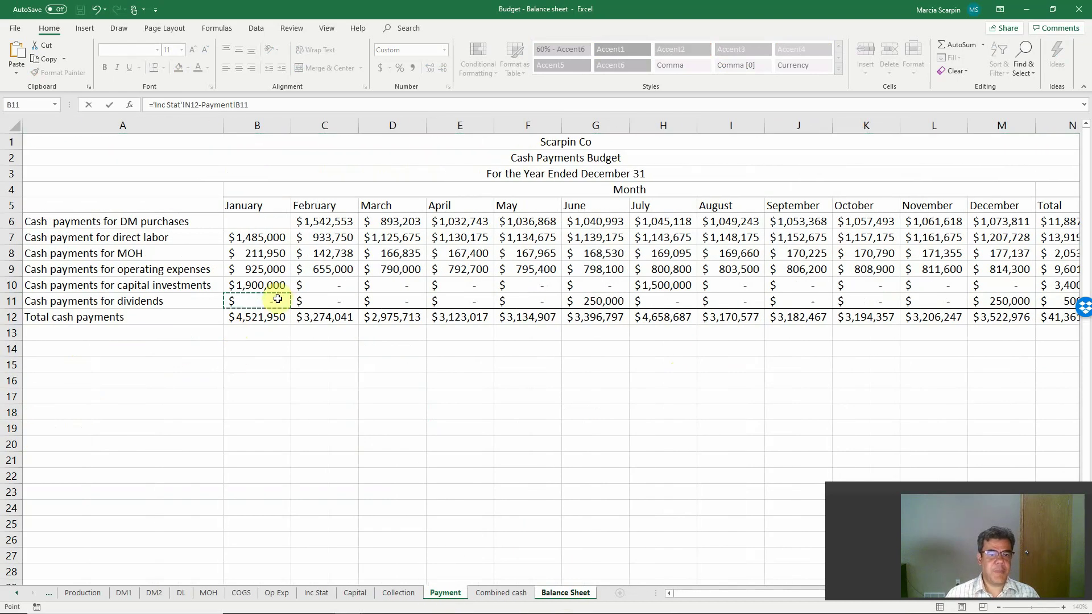
pyautogui.press('Right')
pyautogui.press('Right')
pyautogui.press('Right')
pyautogui.press('Right')
pyautogui.press('Right')
pyautogui.press('Right')
pyautogui.press('Right')
pyautogui.press('Right')
pyautogui.press('Right')
pyautogui.press('Right')
pyautogui.press('Right')
pyautogui.press('Right')
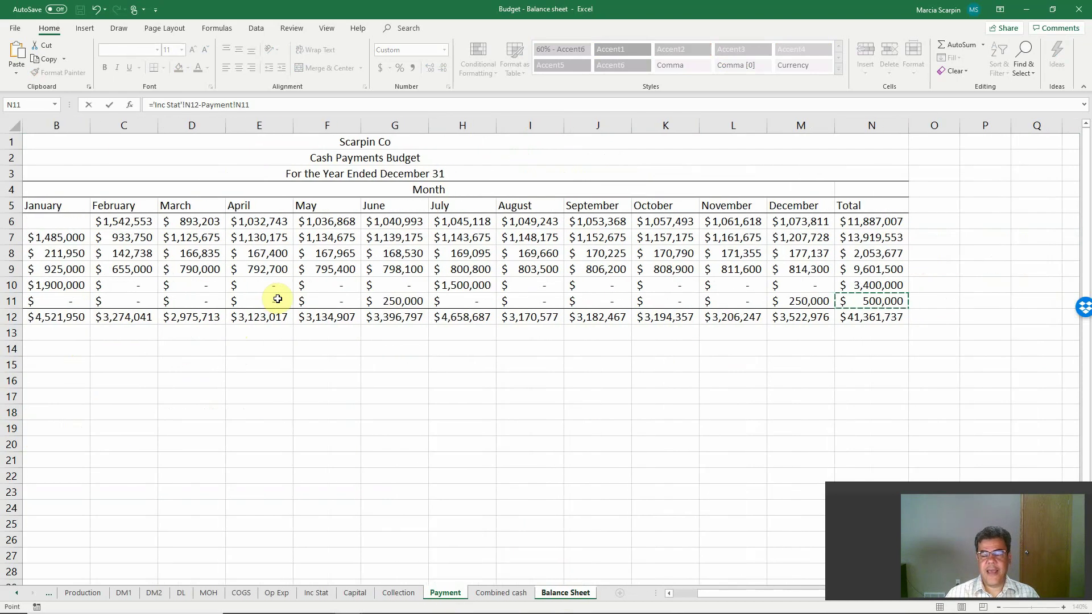
pyautogui.press('Return')
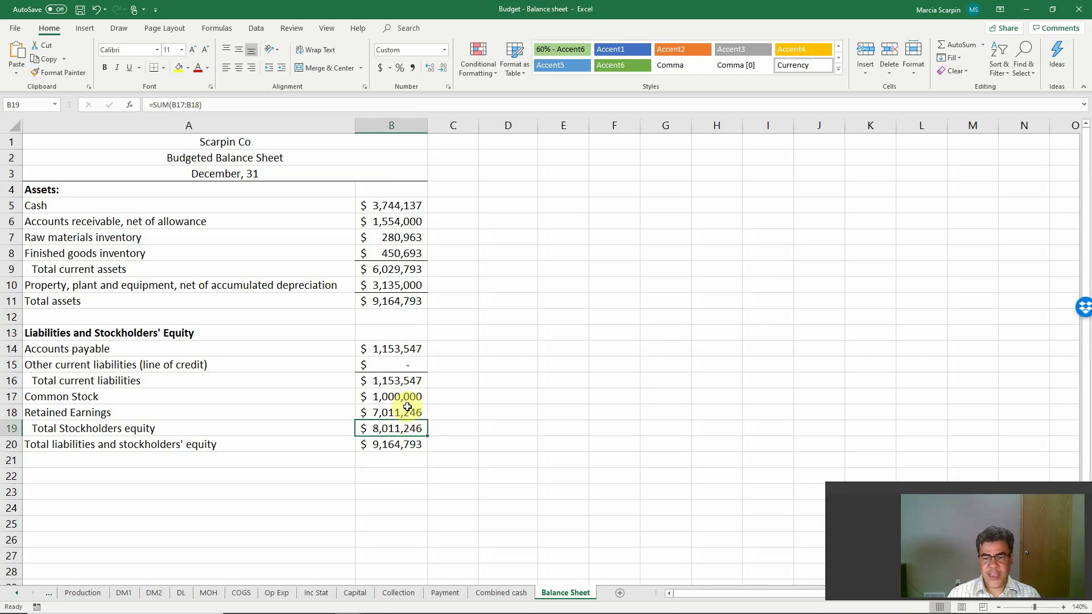
pyautogui.click(399, 286)
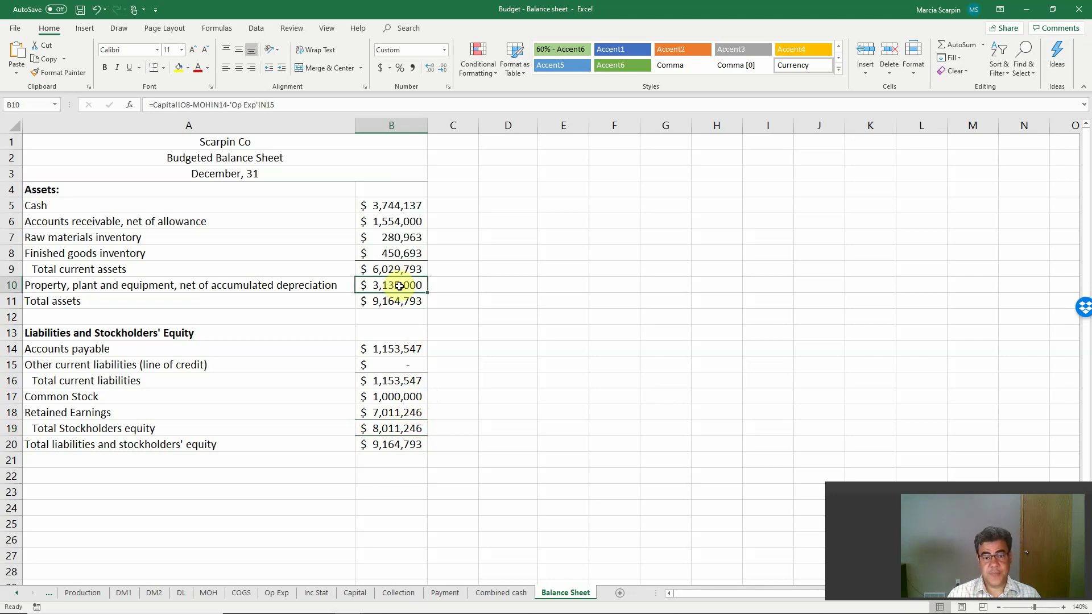
pyautogui.click(394, 219)
pyautogui.click(402, 348)
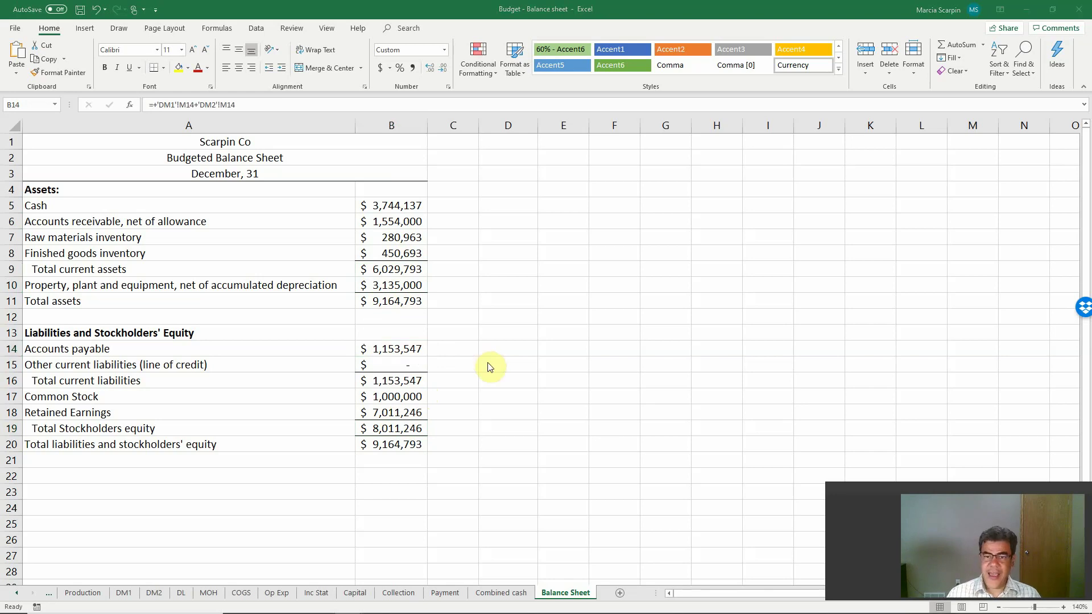
# Switch to the slide presentation and advance to the closing Thank you slide.
pyautogui.hotkey('alt', 'Tab')
pyautogui.press('Right')
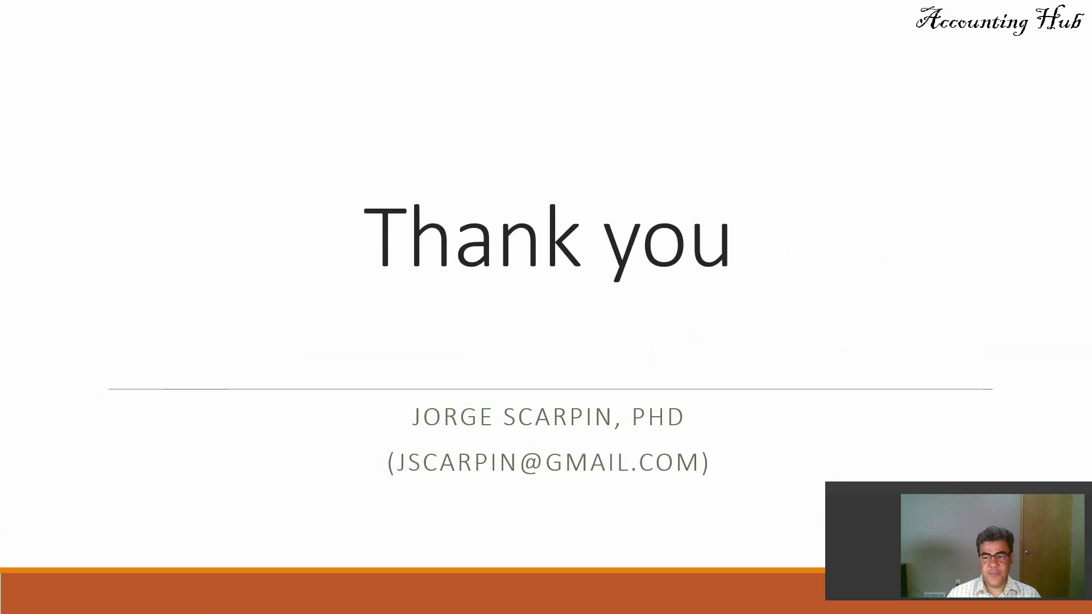